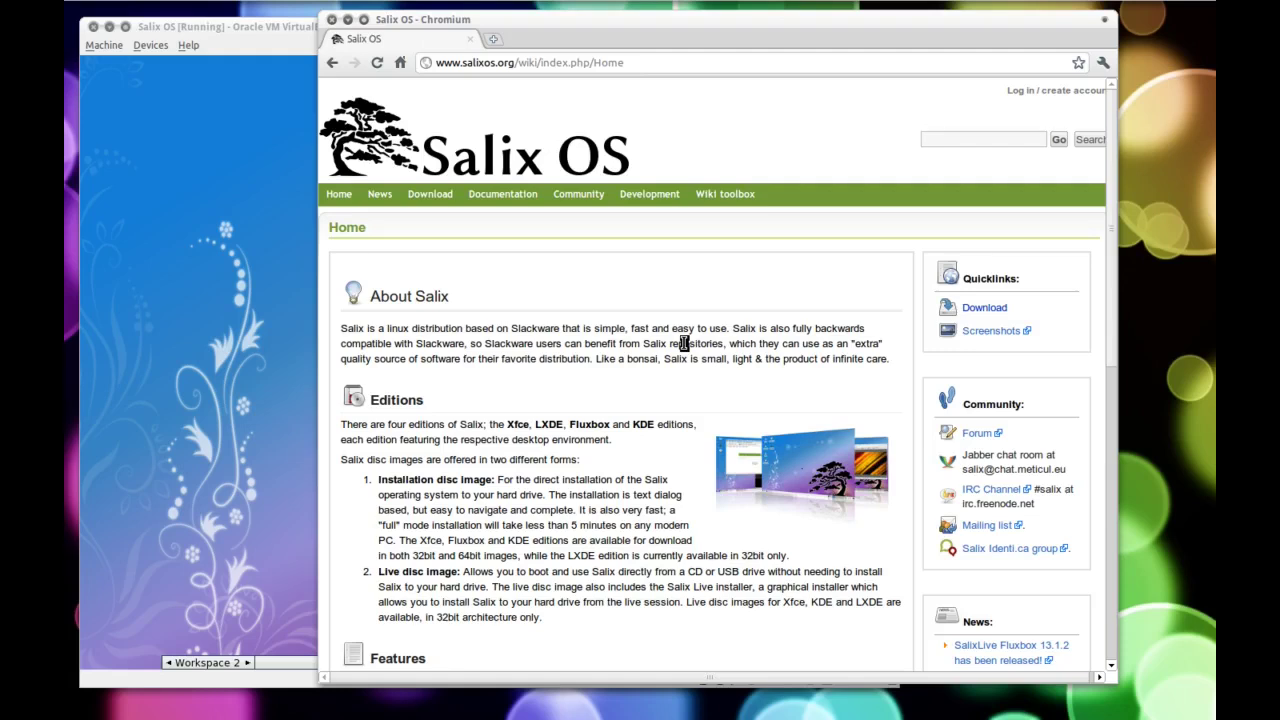
scroll(622, 348, down, 5)
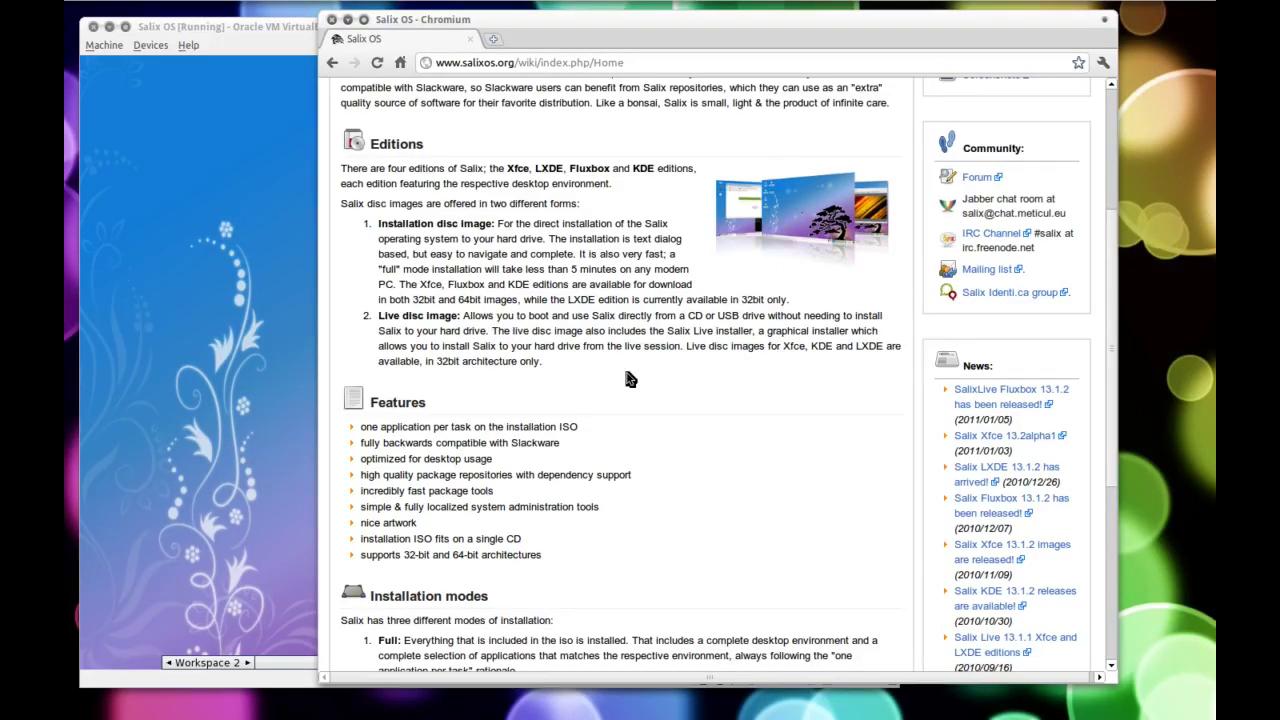
scroll(689, 384, down, 3)
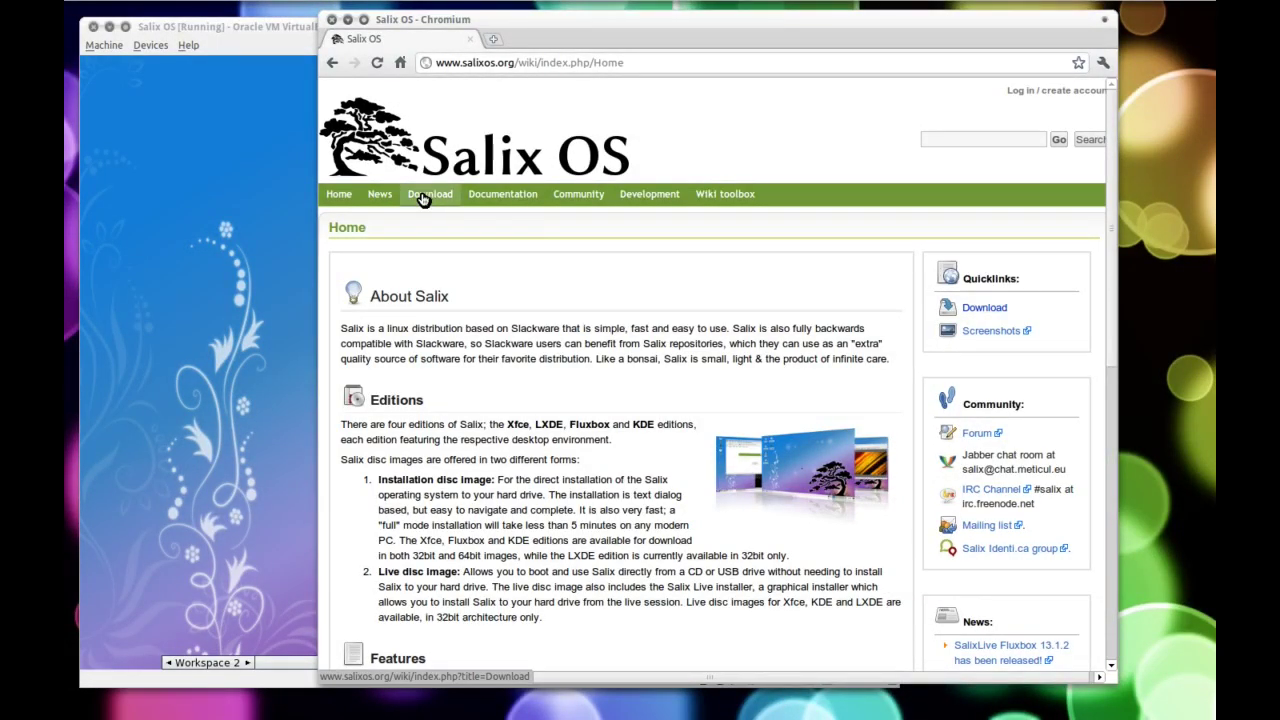
Step: Close Chromium and set Surreal_Sunset_Blue_by_LtTibbles.jpg as the desktop wallpaper from FluxBox > Backgrounds
click(335, 22)
drag(314, 26, 446, 25)
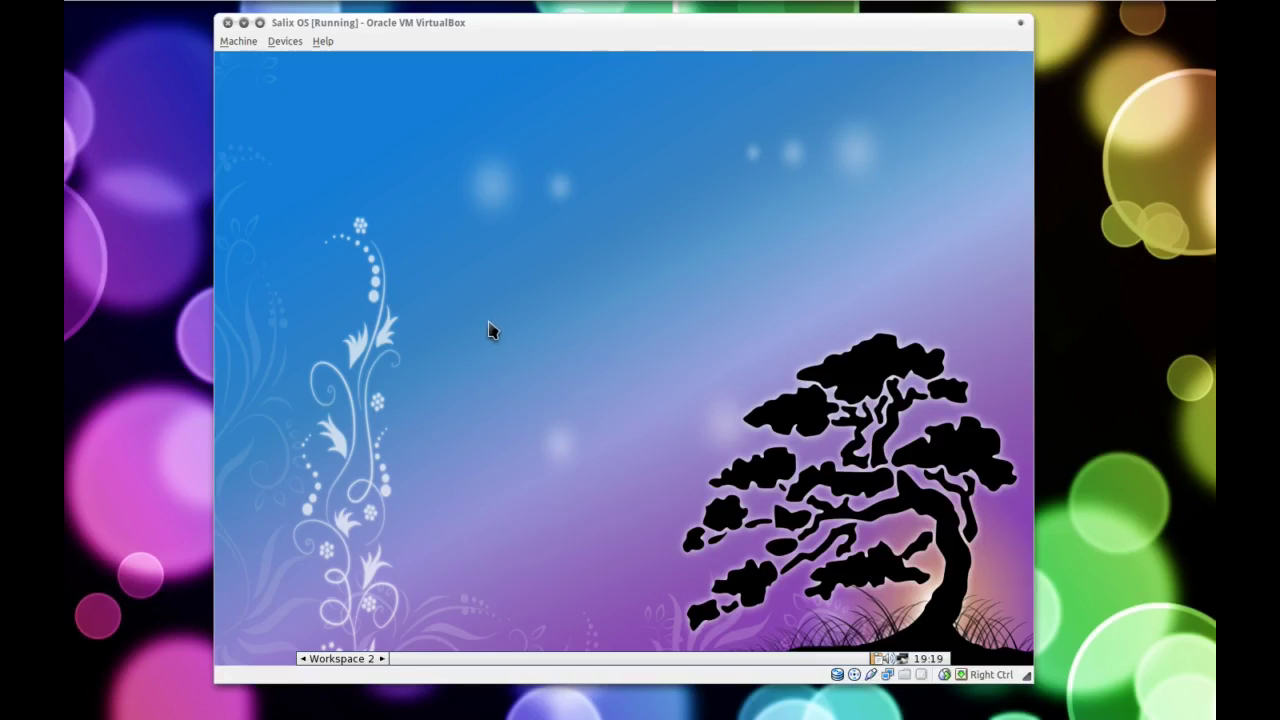
right_click(470, 202)
mouse_move(465, 414)
mouse_move(560, 454)
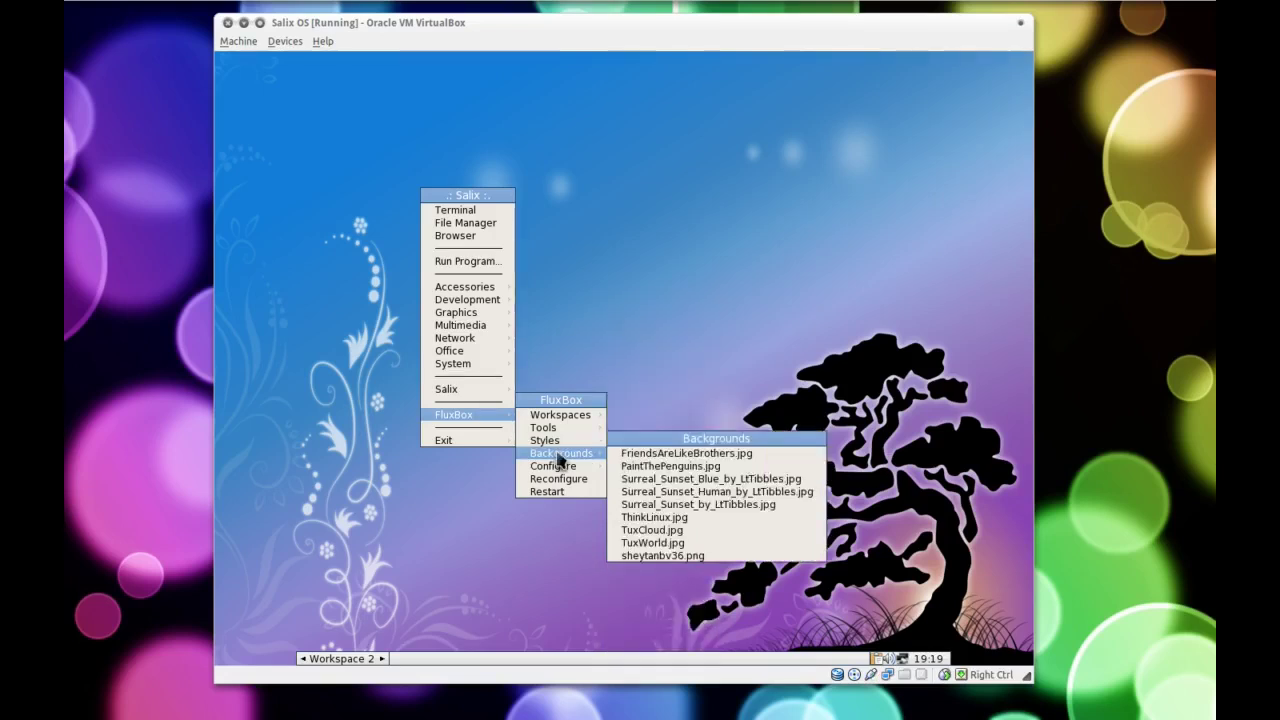
click(649, 481)
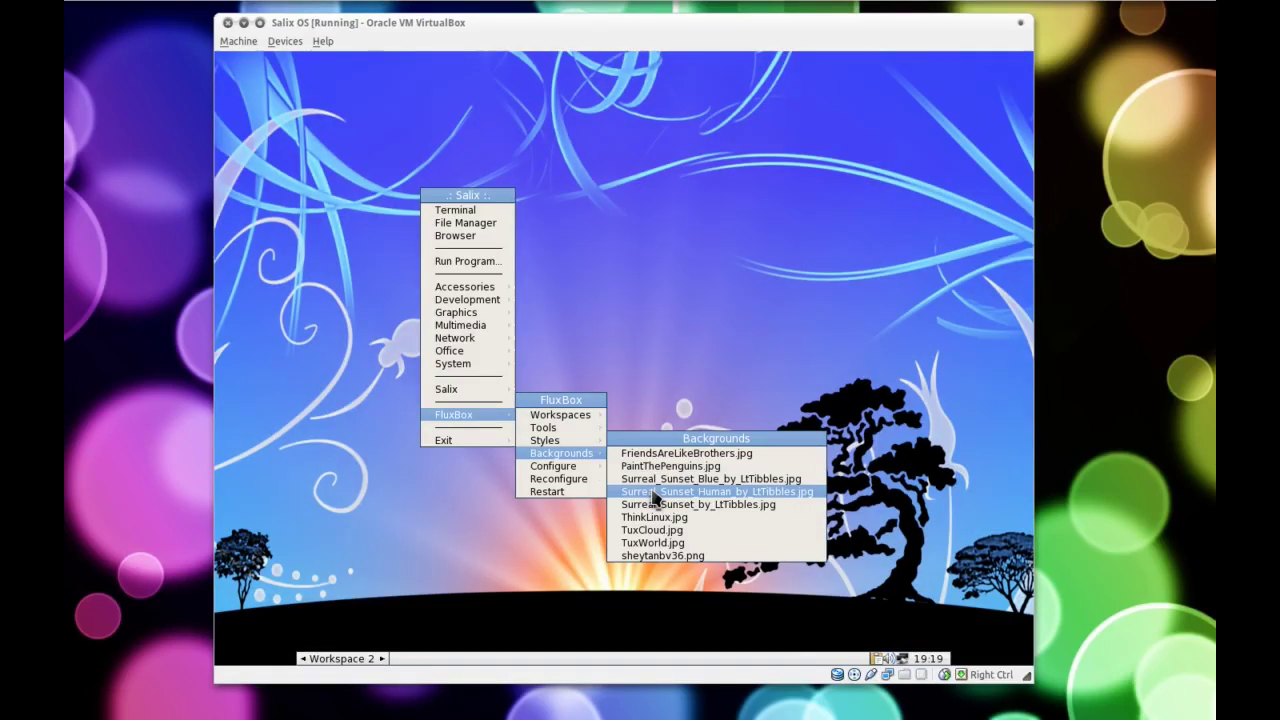
click(615, 345)
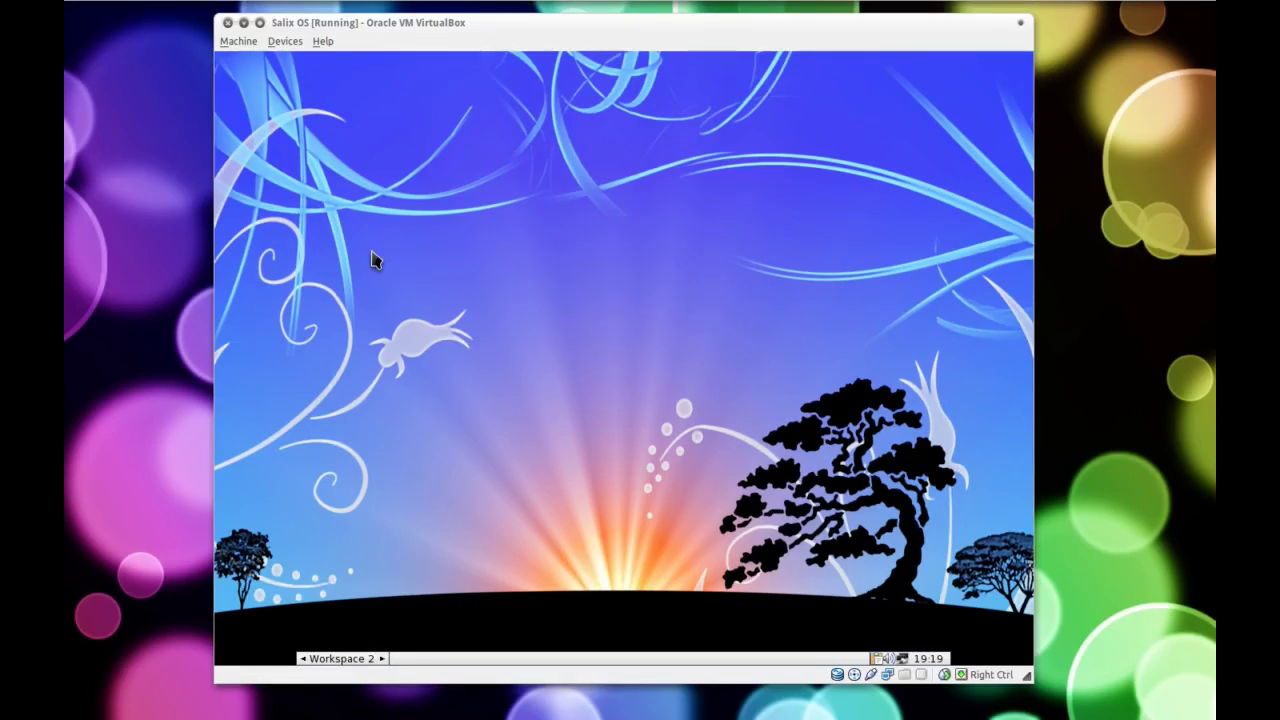
Step: Open and close the Run Program launcher, then show the root menu's Accessories submenu
right_click(452, 246)
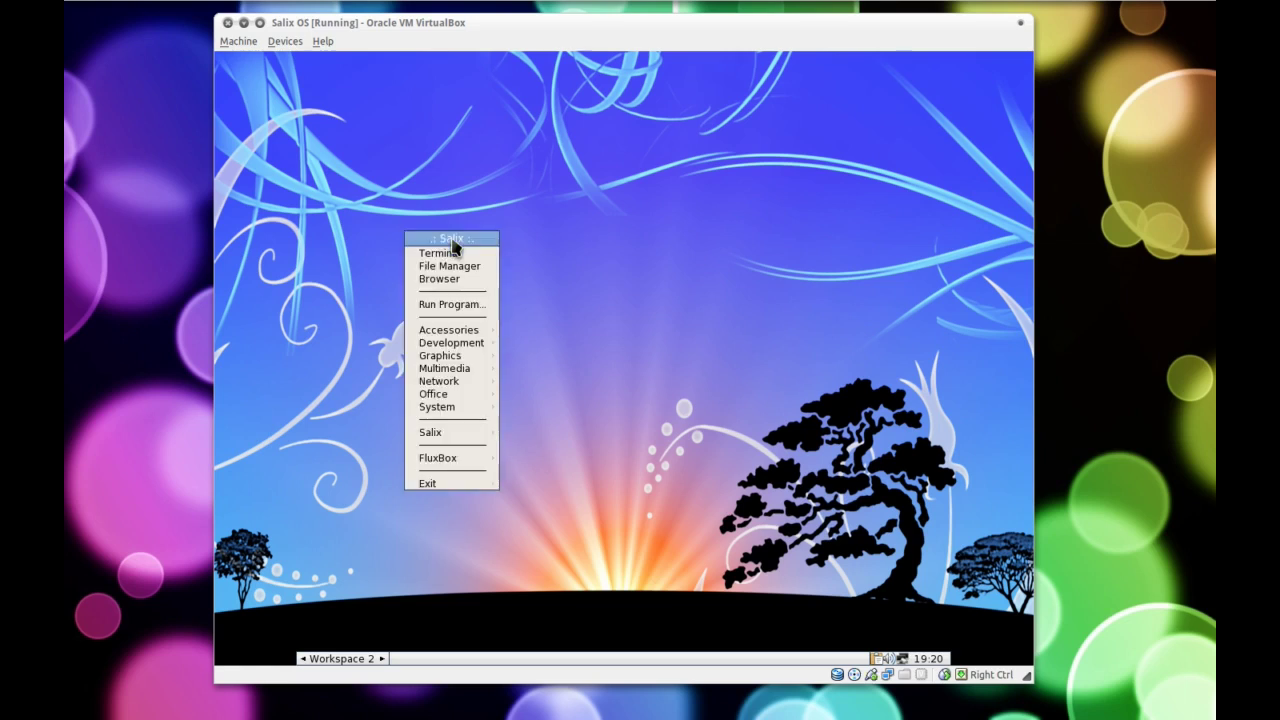
click(435, 314)
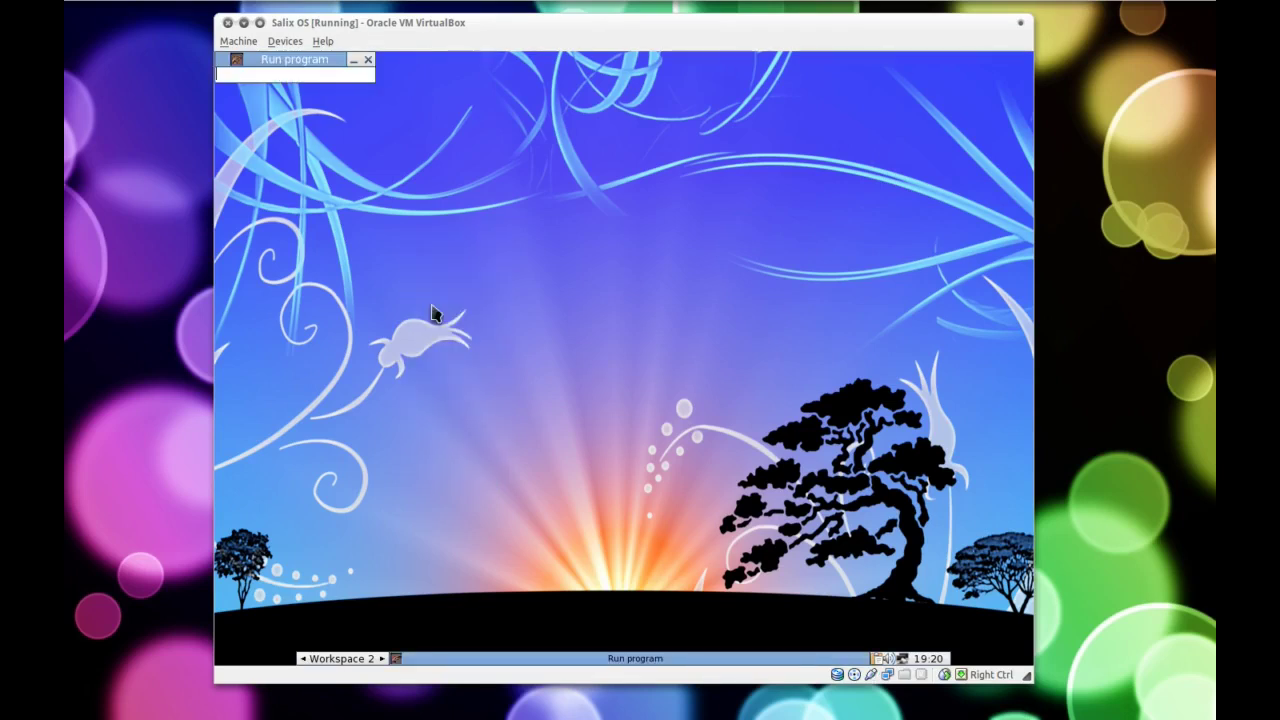
click(367, 61)
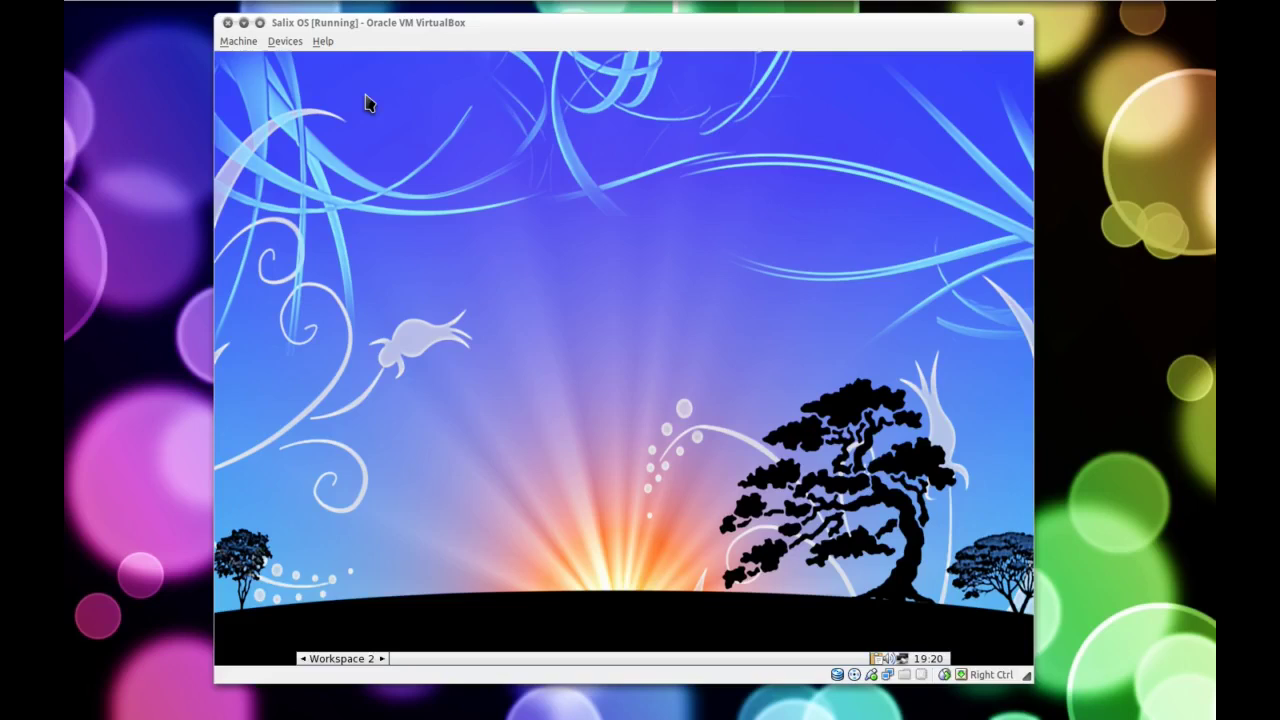
right_click(362, 174)
mouse_move(372, 270)
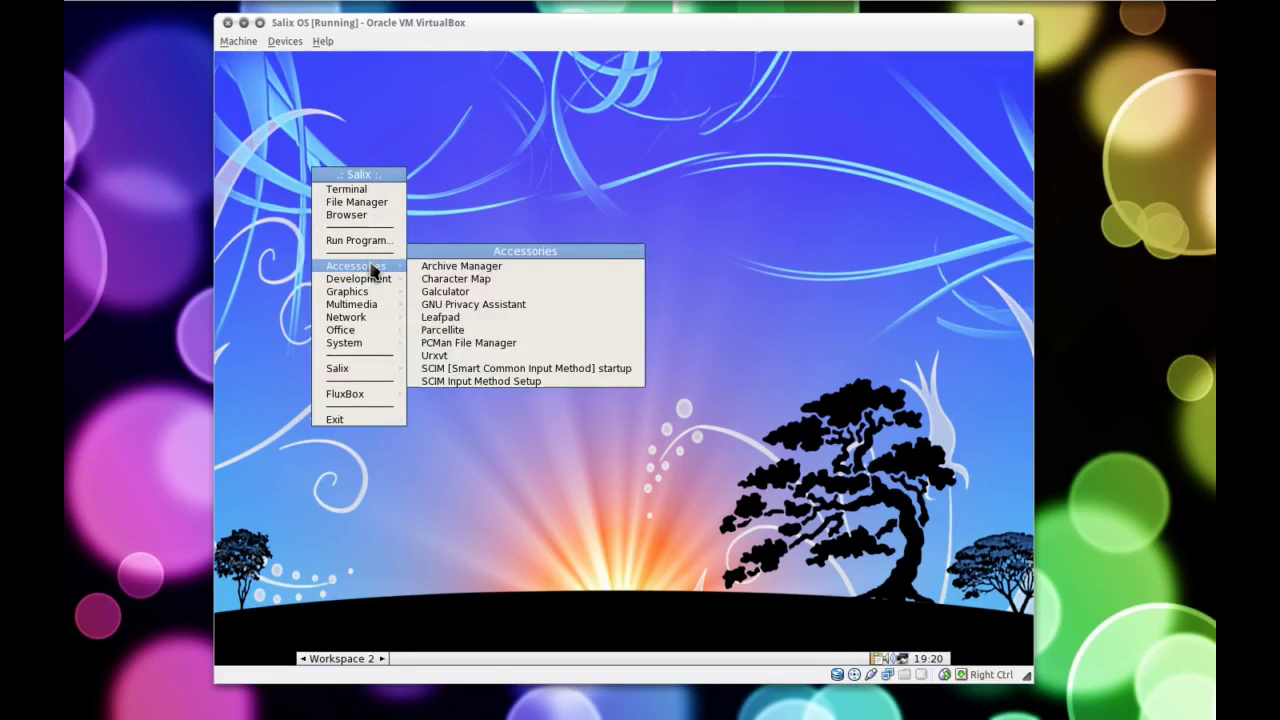
Step: Launch the urxvt terminal from Accessories, move it, then close it
click(427, 358)
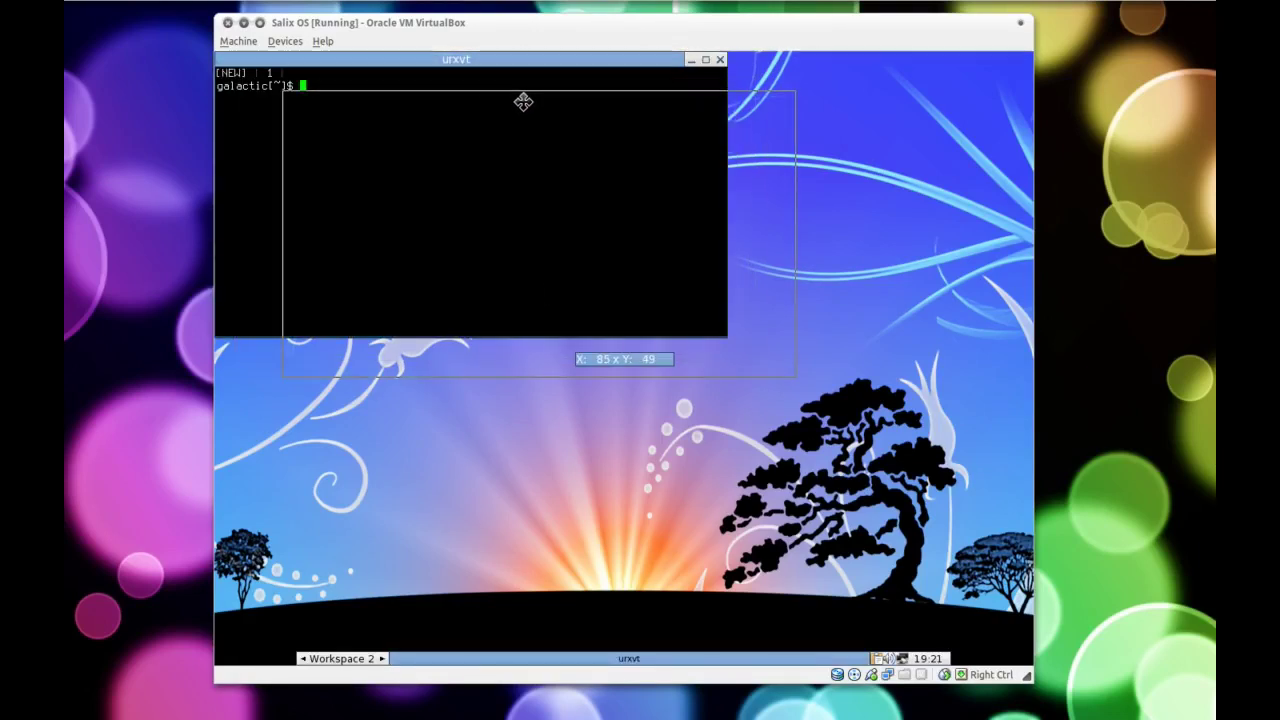
drag(523, 101, 529, 115)
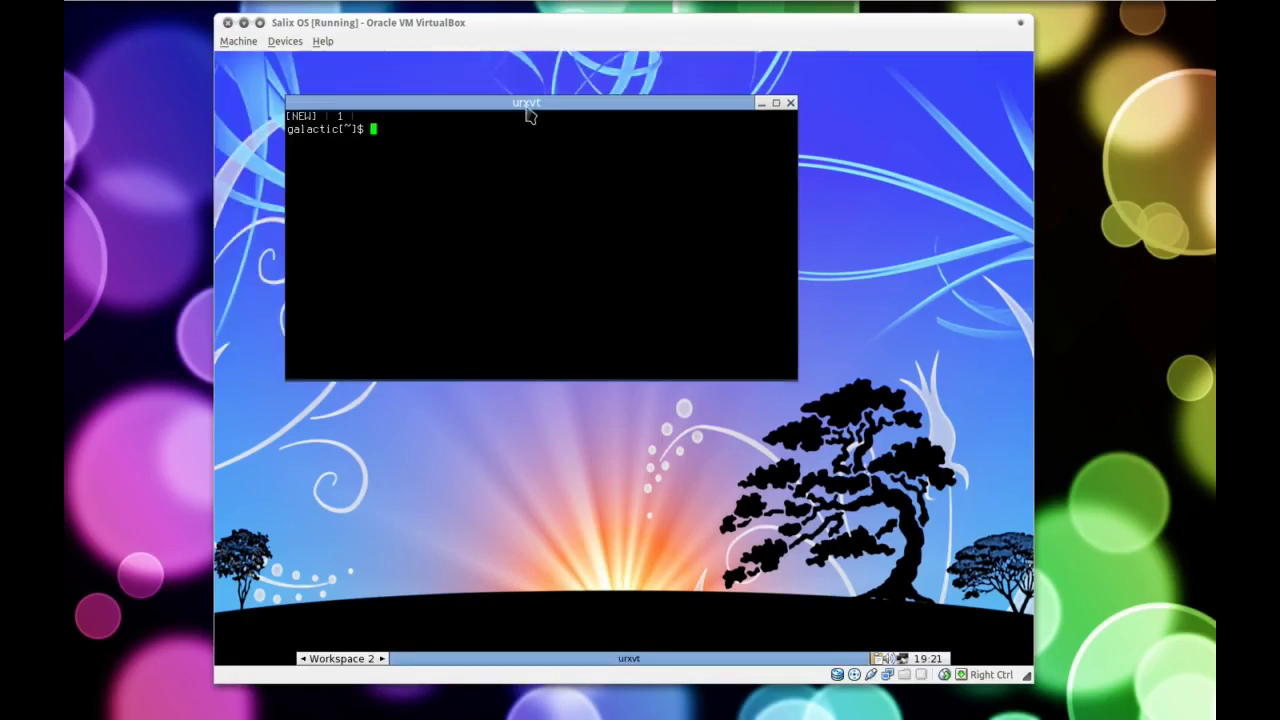
click(790, 103)
Step: Open an empty untitled Leafpad window from Accessories and reposition it
right_click(573, 103)
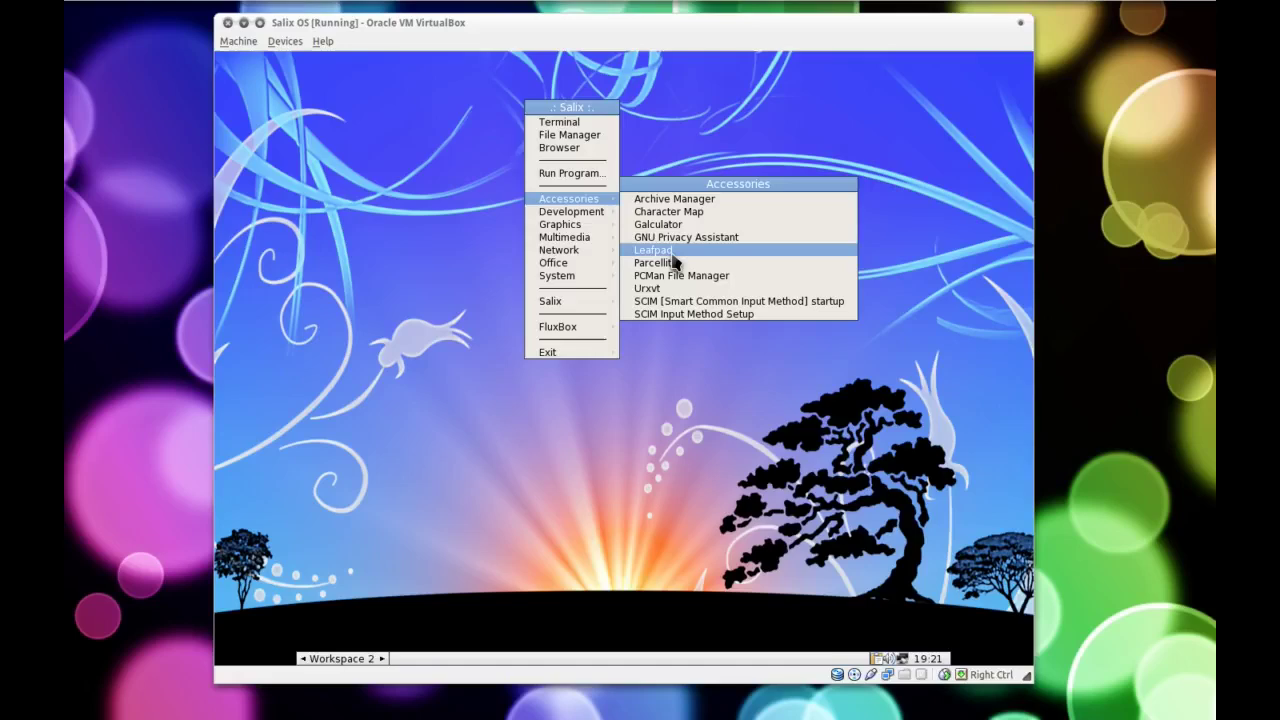
click(672, 262)
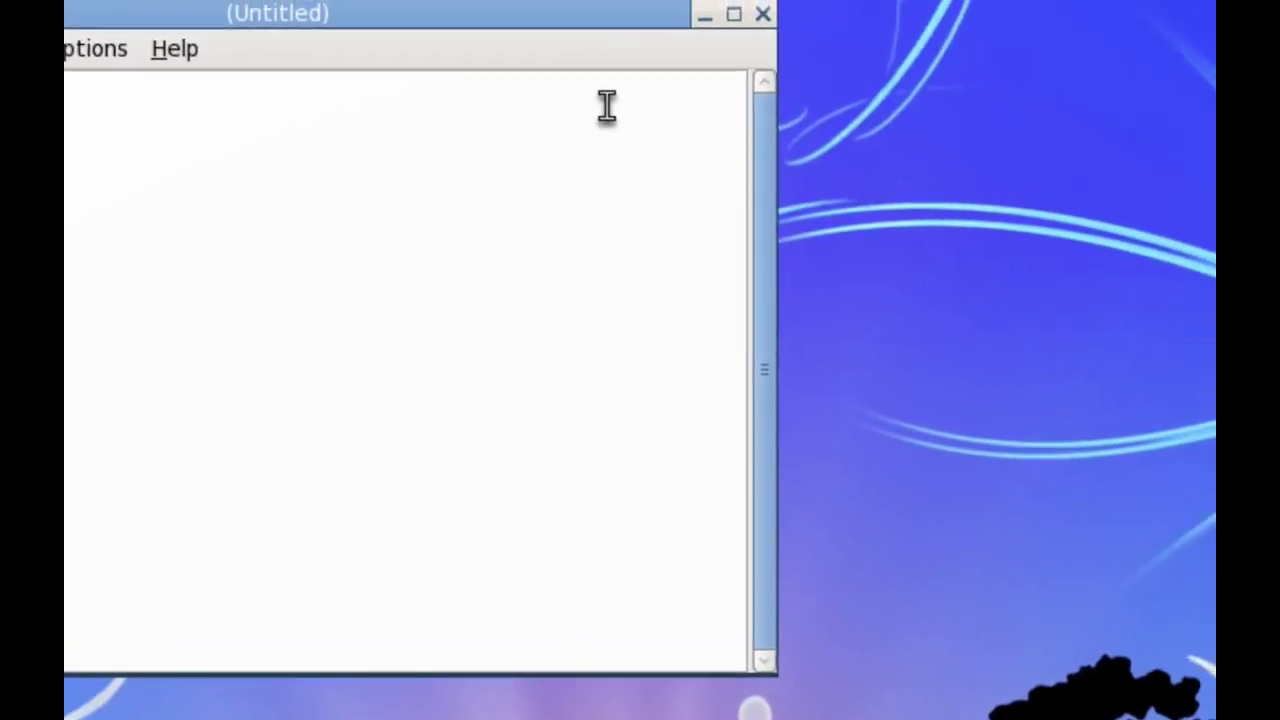
drag(636, 58, 900, 98)
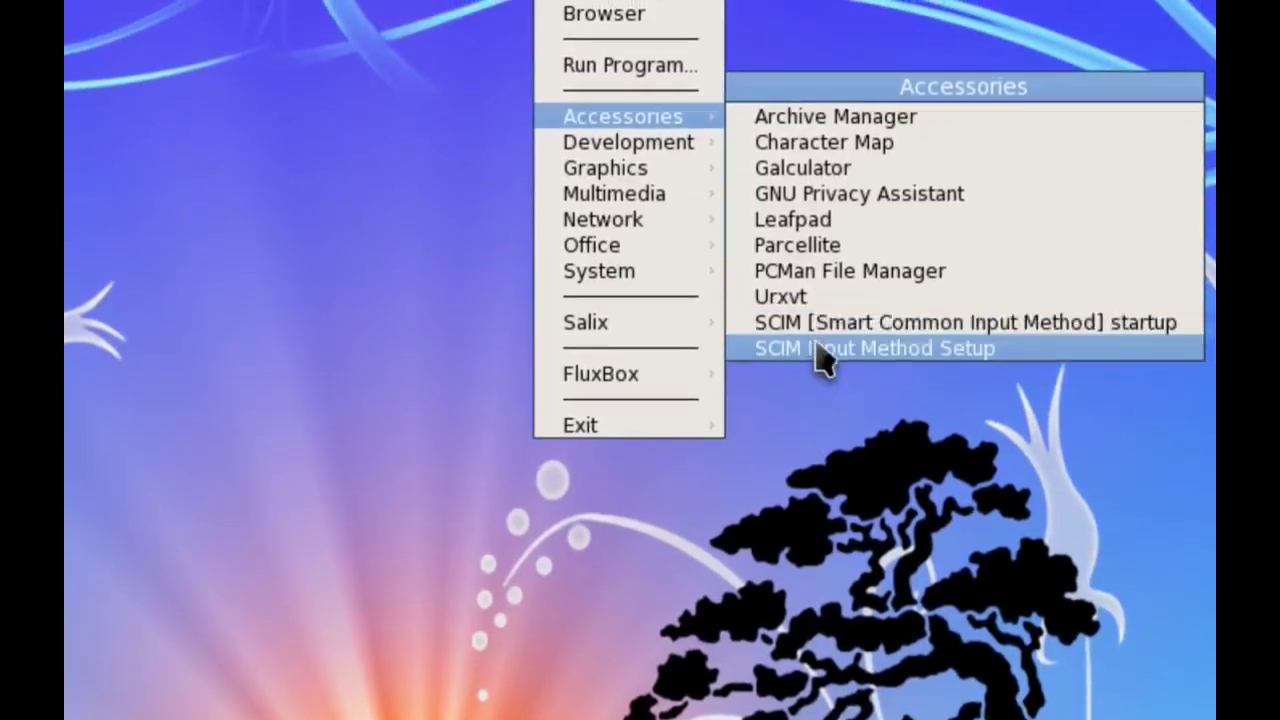
Step: Launch PCMan File Manager on /home/galactic, move its window, and glance at a menubar menu
click(819, 308)
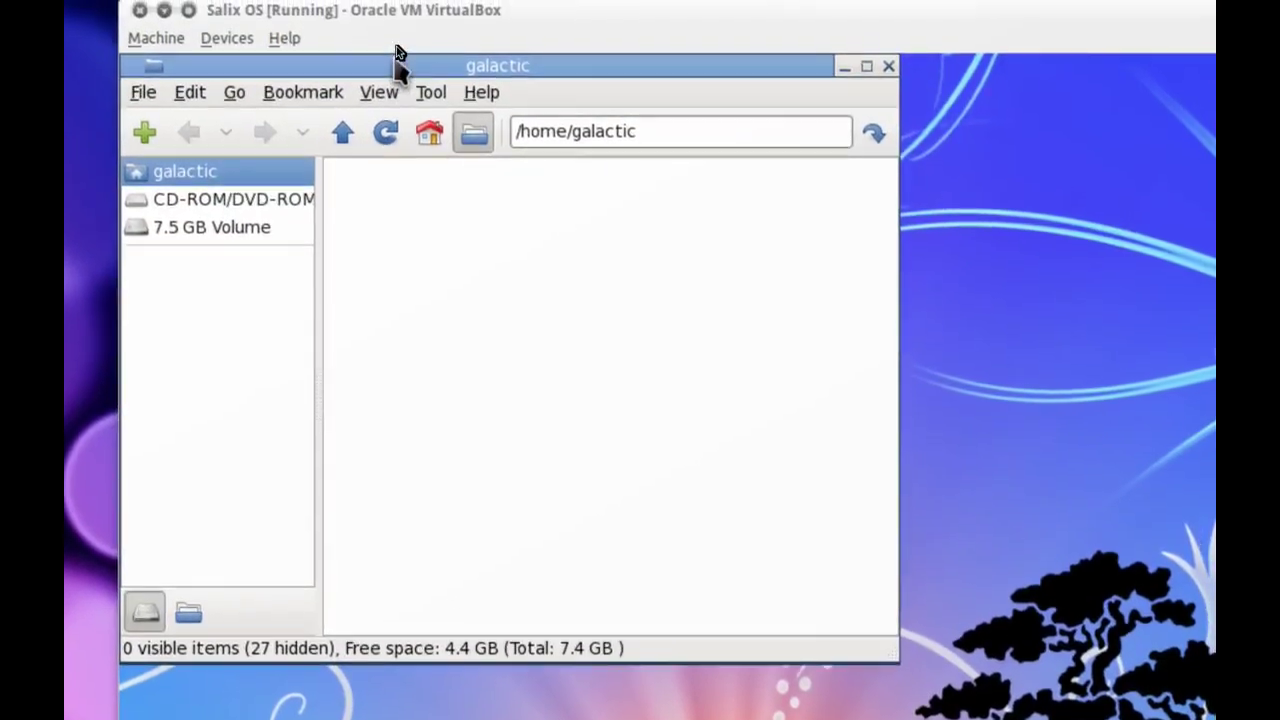
drag(396, 57, 598, 129)
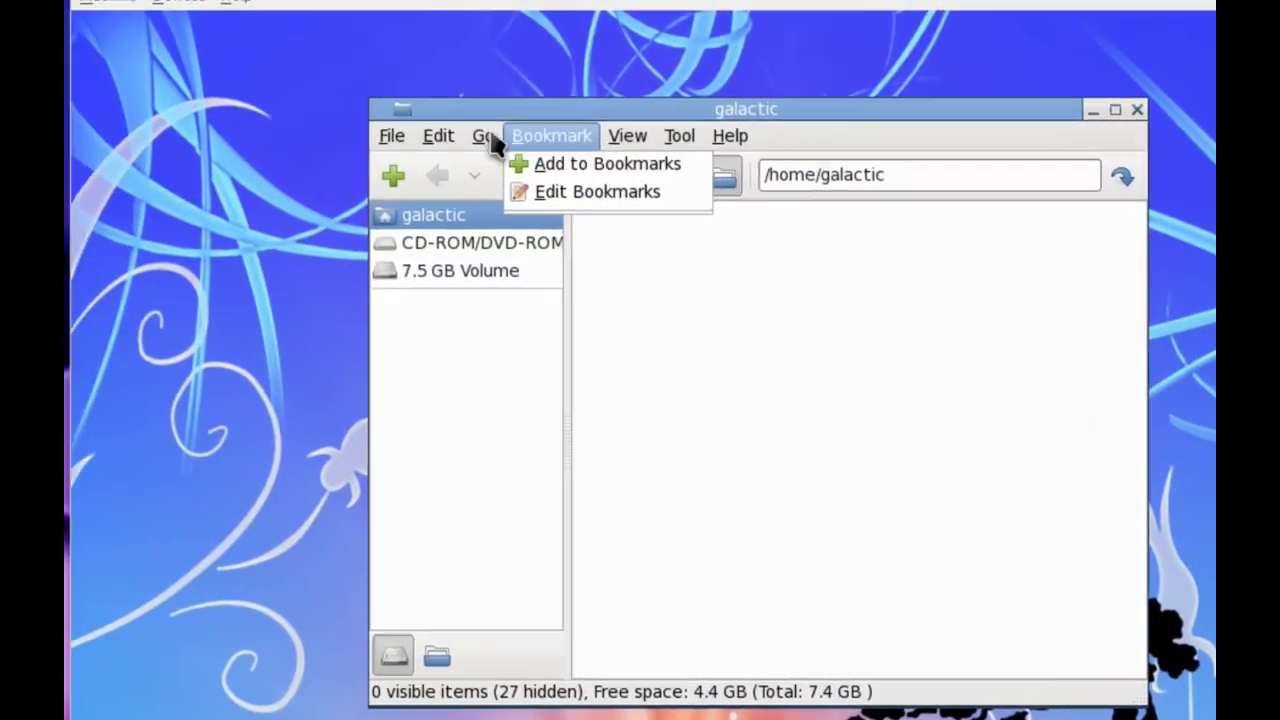
mouse_move(392, 135)
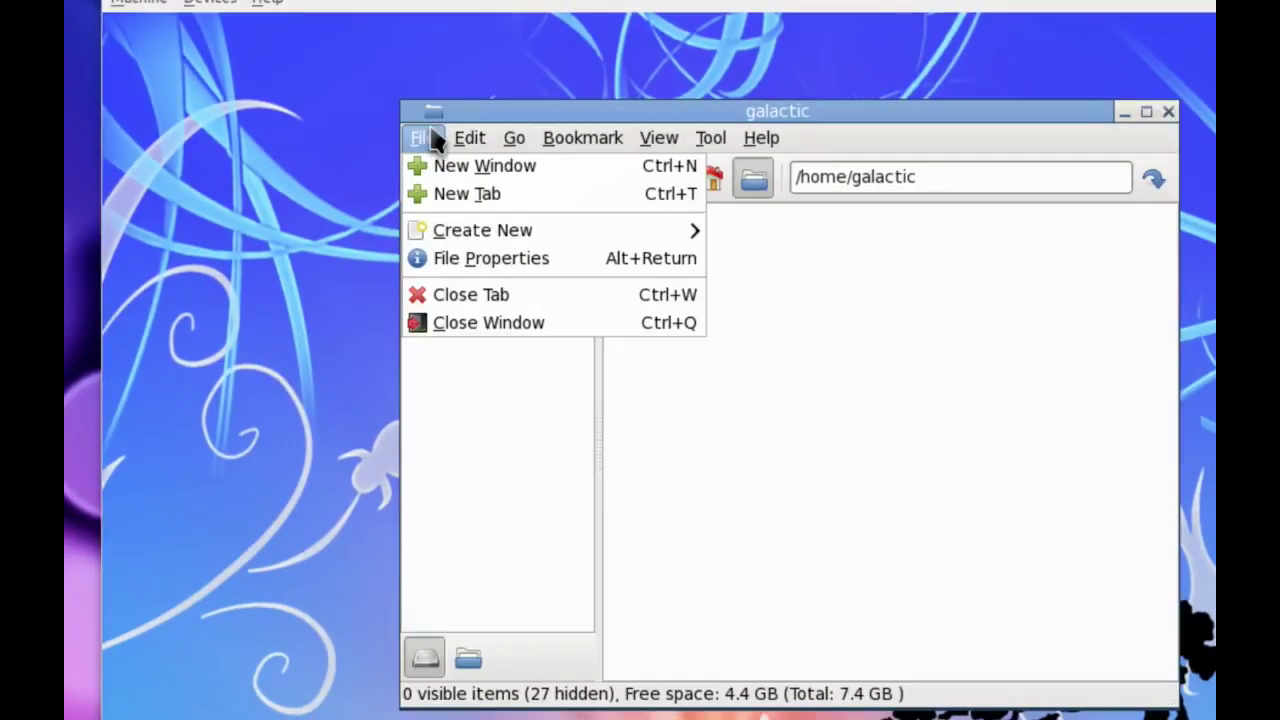
click(408, 135)
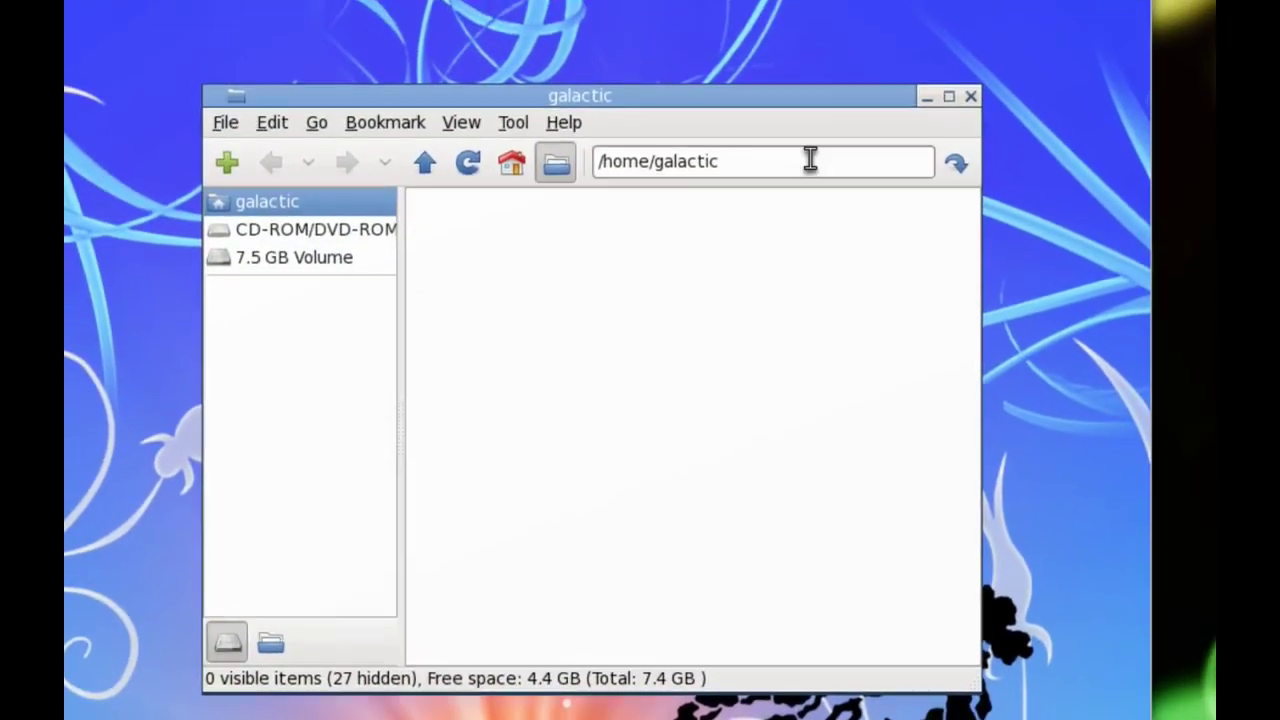
Step: Close the file manager and preview the Outcomes and Twice Fluxbox styles
click(916, 121)
right_click(914, 128)
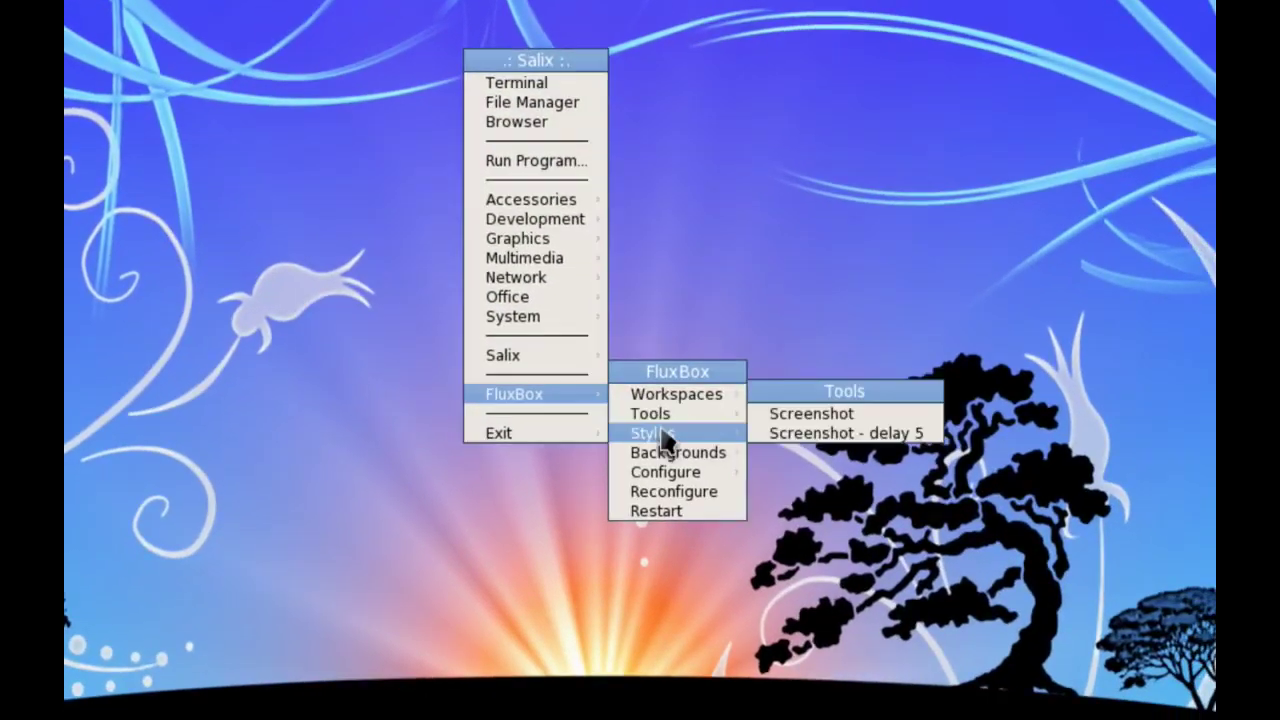
mouse_move(664, 438)
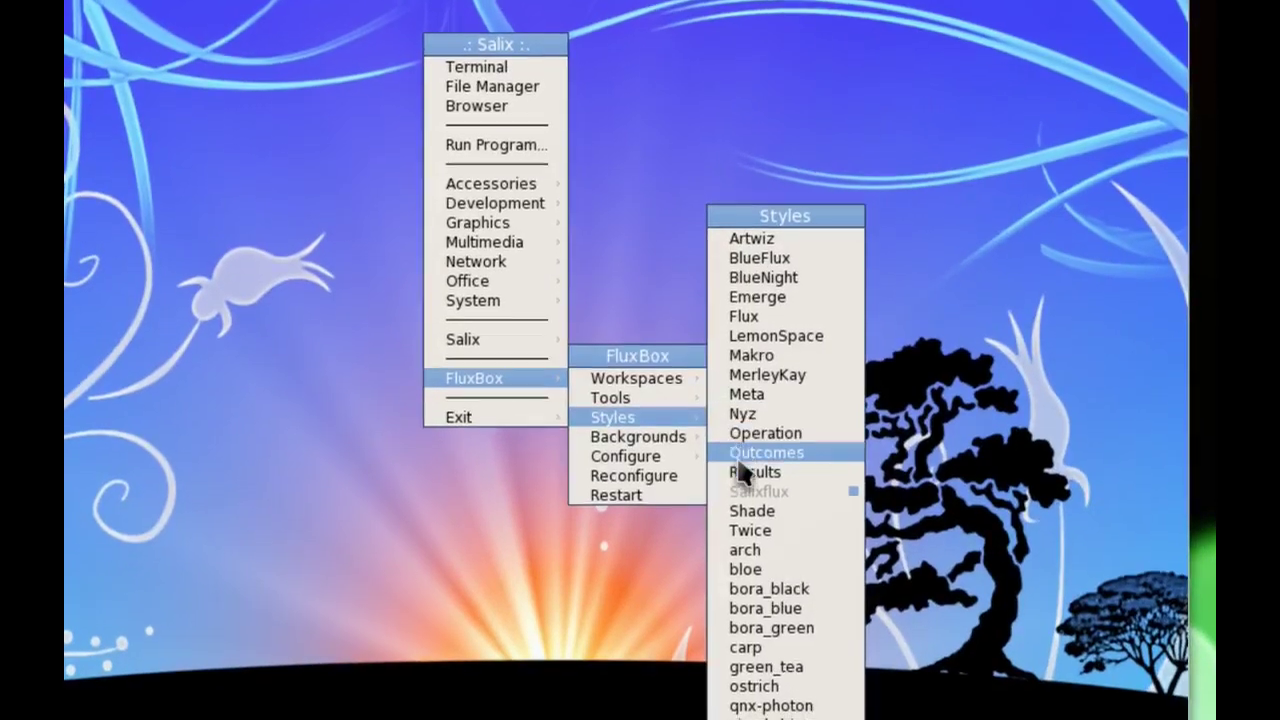
click(748, 461)
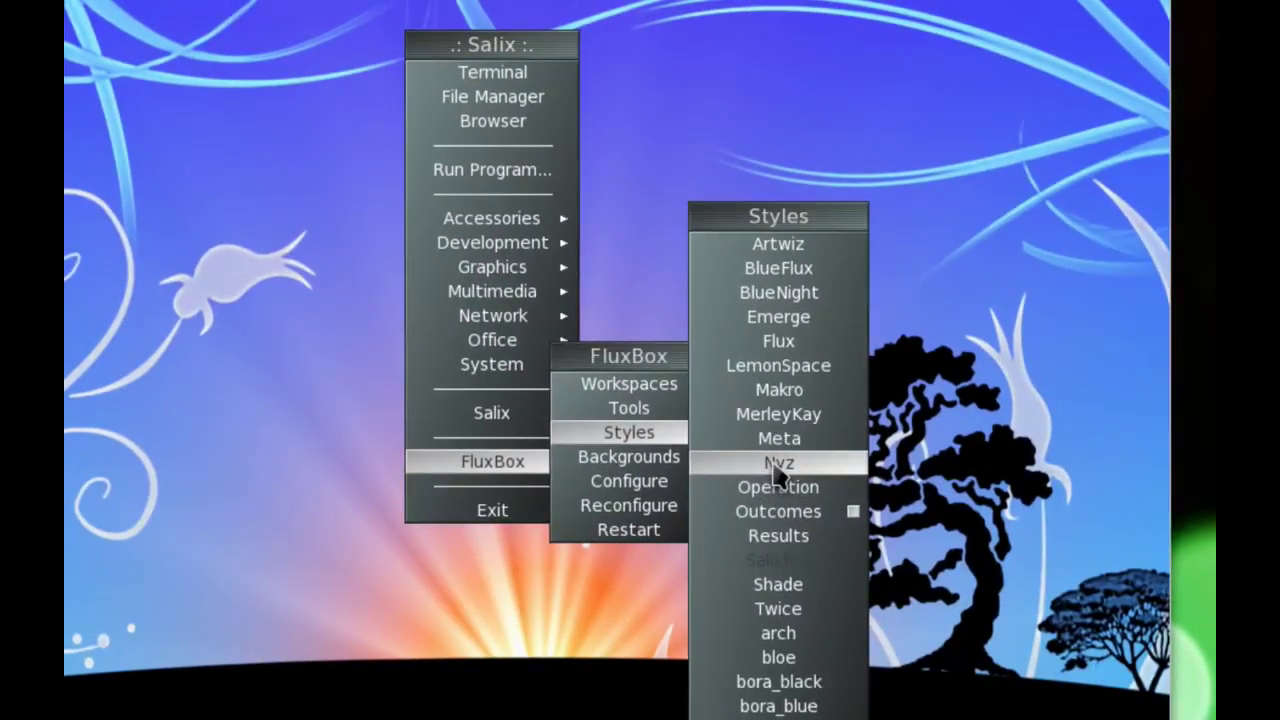
click(778, 608)
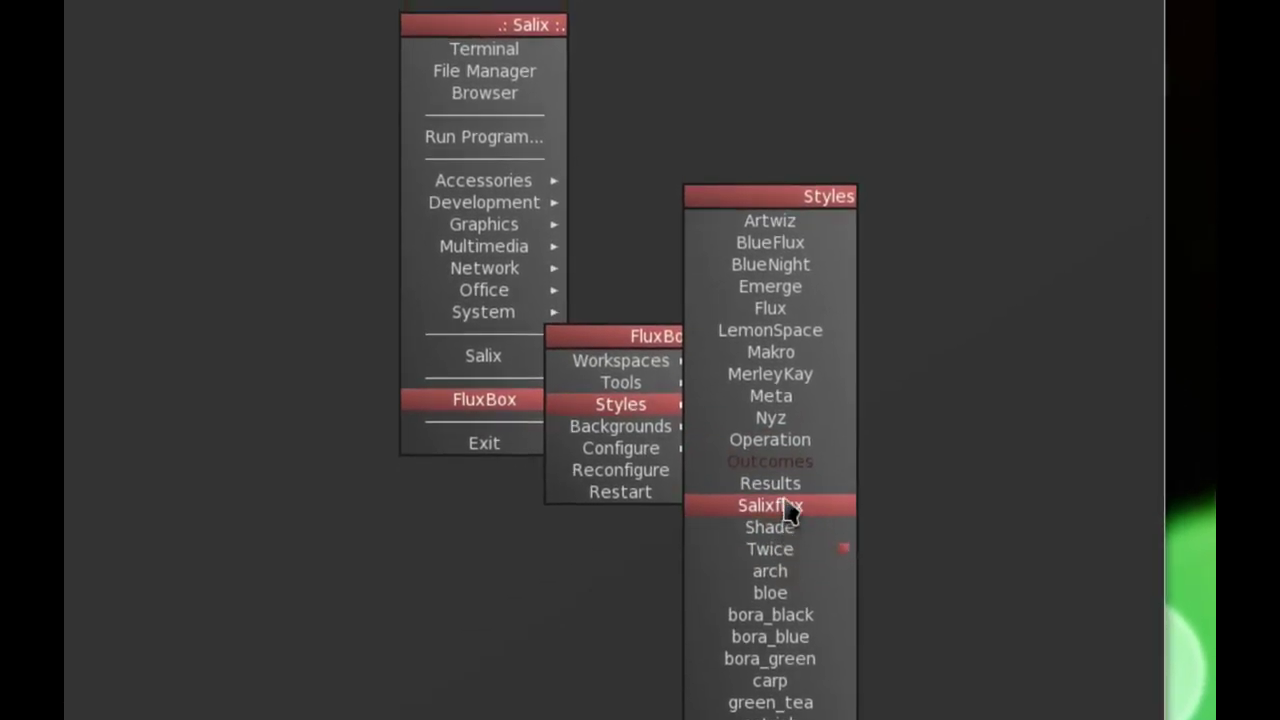
Step: Restore the Salixflux style and the Surreal Sunset wallpaper
click(788, 506)
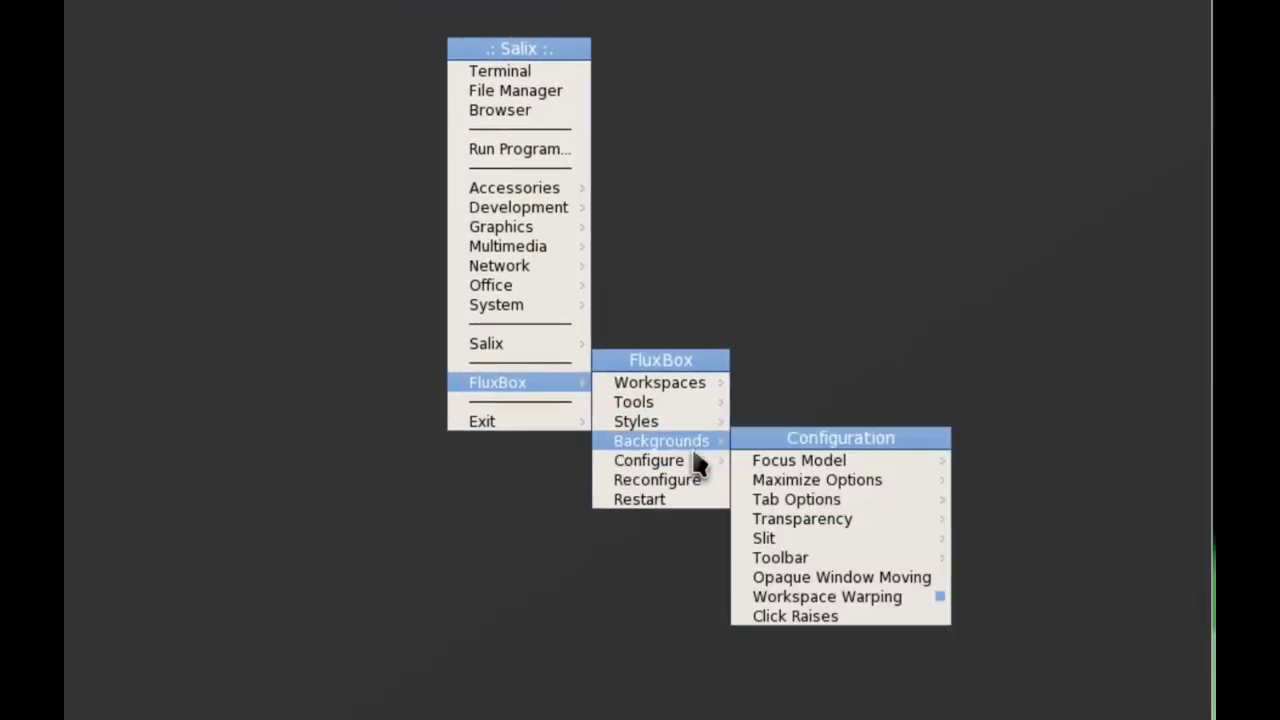
mouse_move(690, 438)
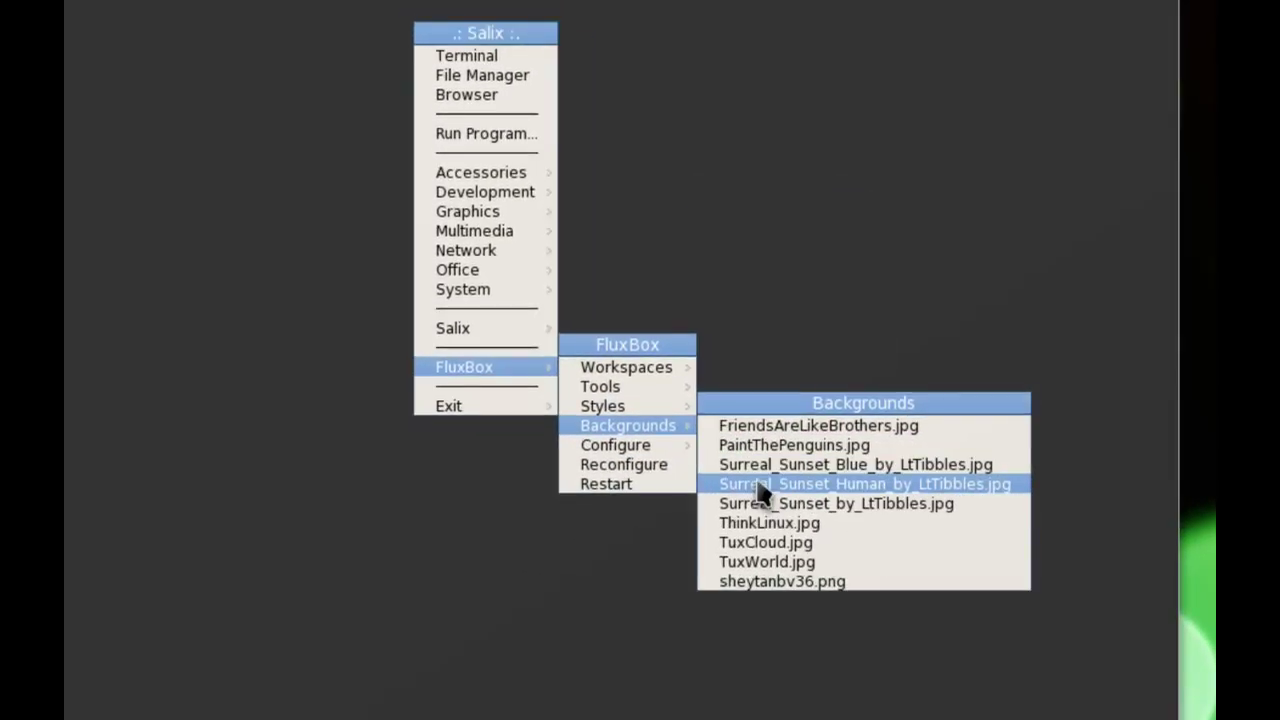
click(760, 484)
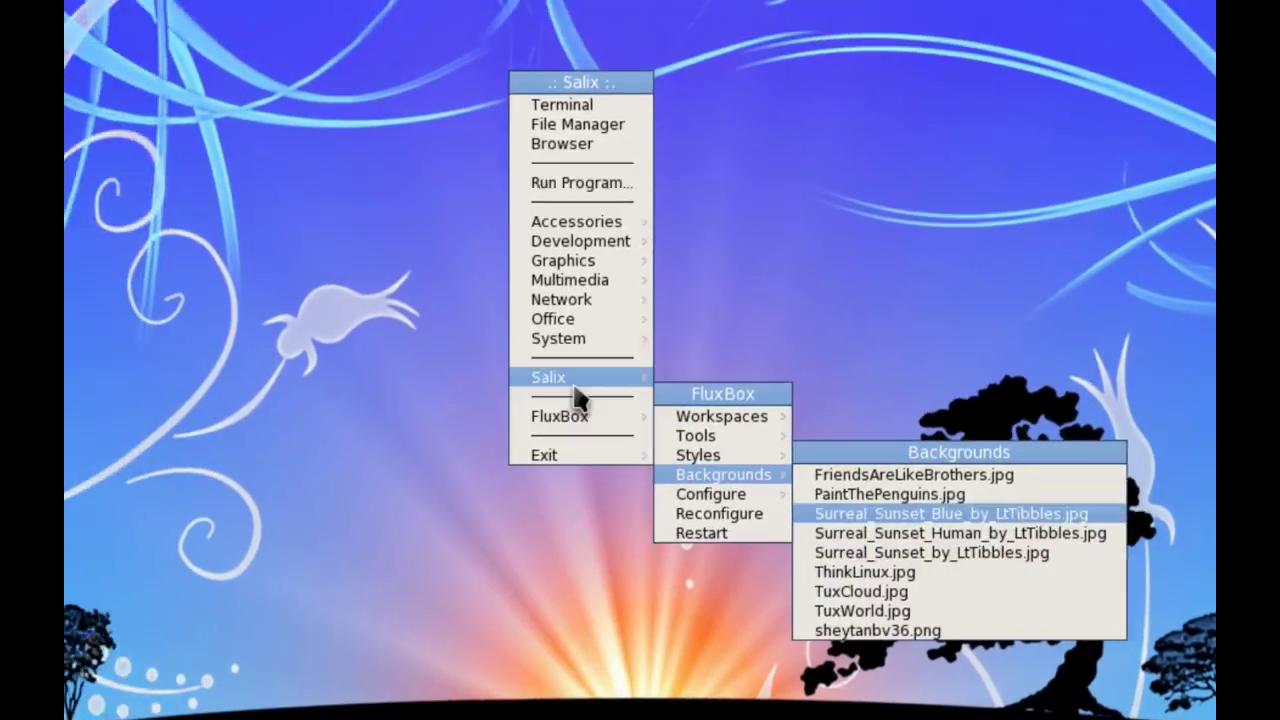
Step: Launch Geany 0.18.1 from Development, dismiss its About dialog, and move the window
mouse_move(580, 221)
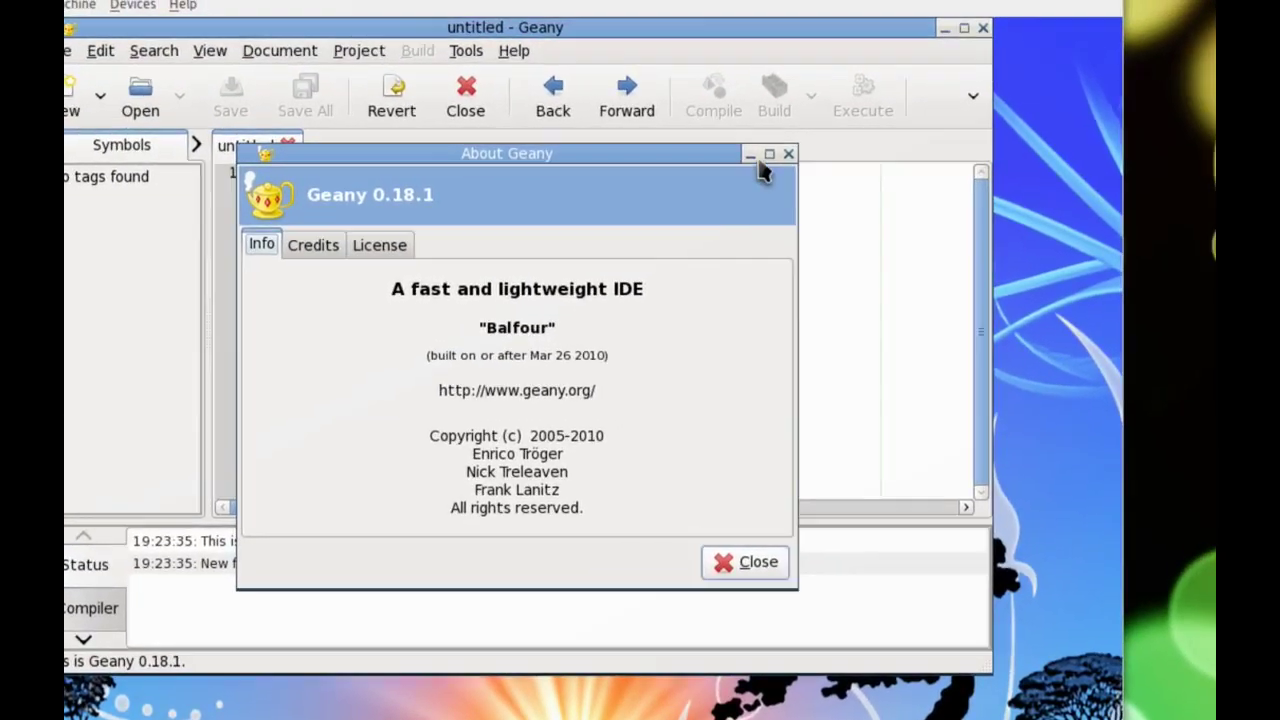
click(780, 157)
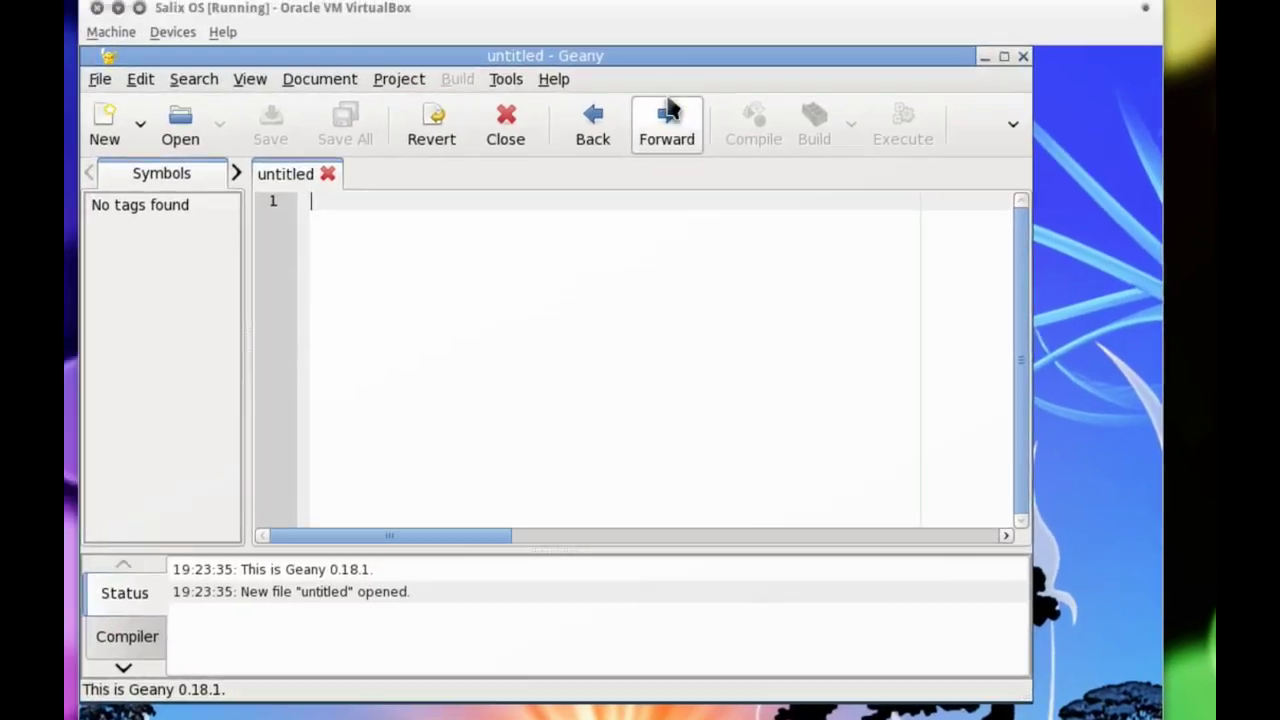
drag(604, 24, 659, 82)
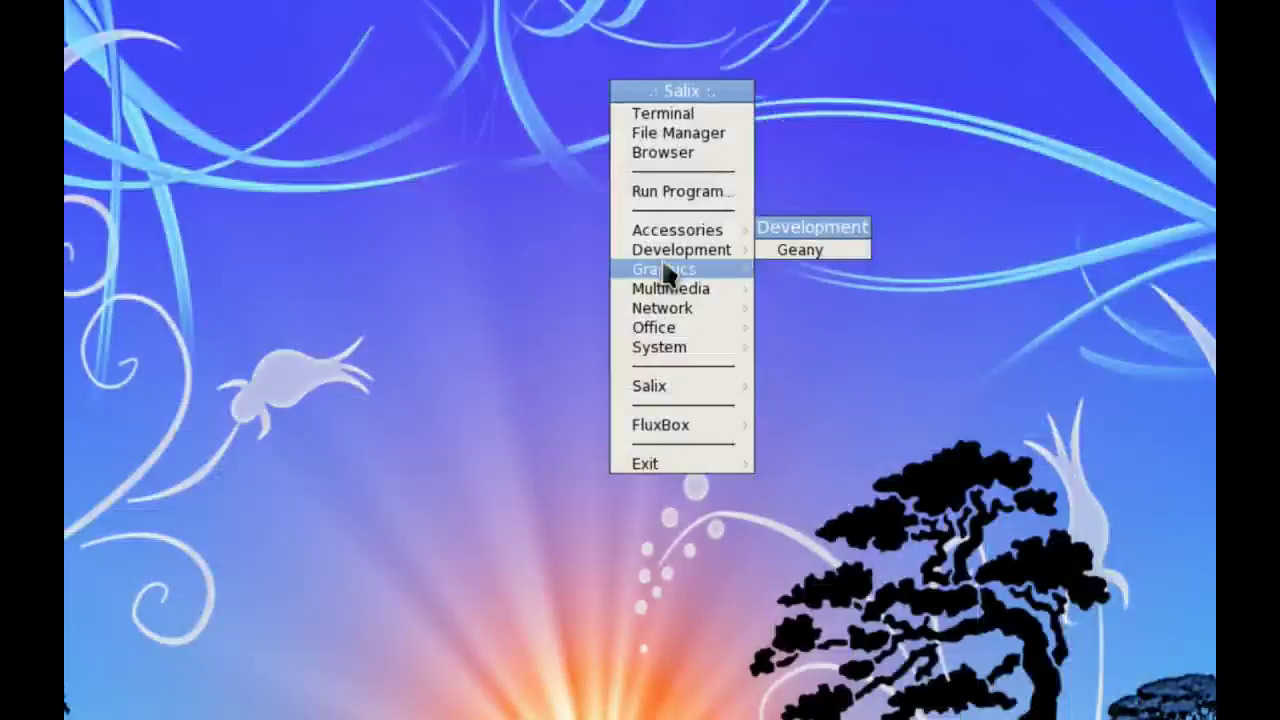
Step: Launch Evince, The Gimp, Simple Scan and Viewnior from Graphics, then bring Document Viewer forward
mouse_move(666, 268)
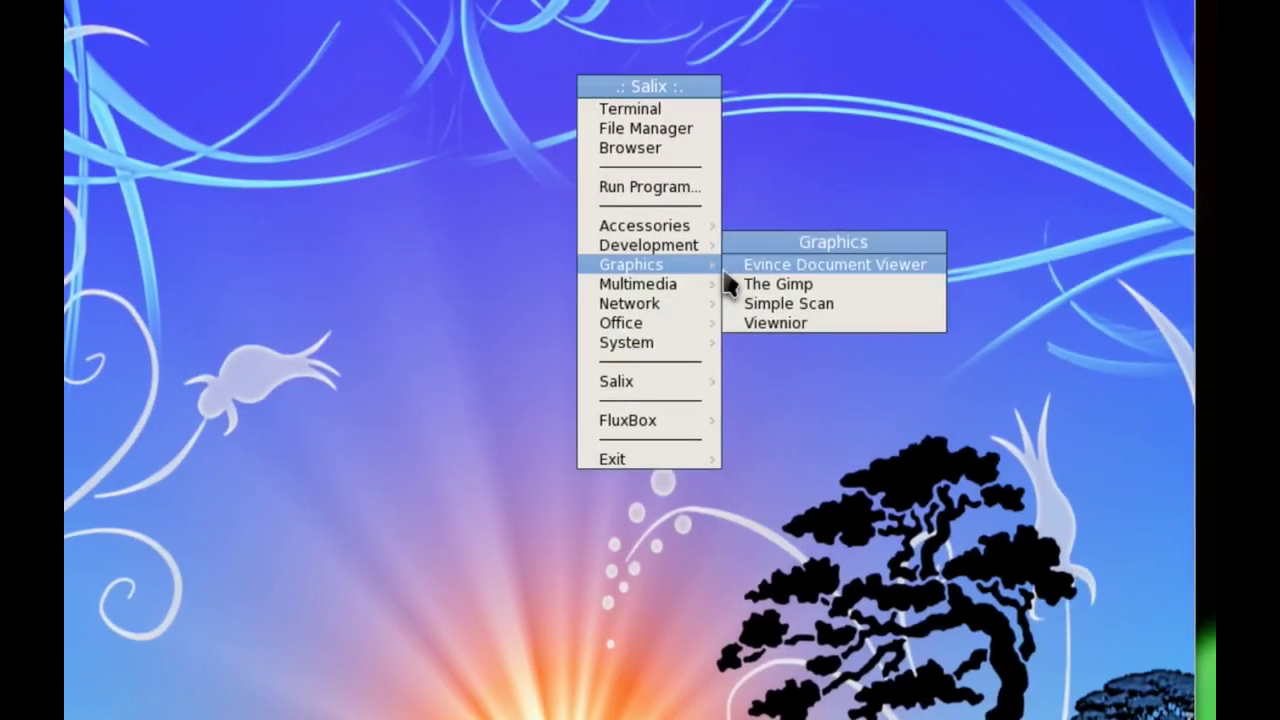
click(737, 283)
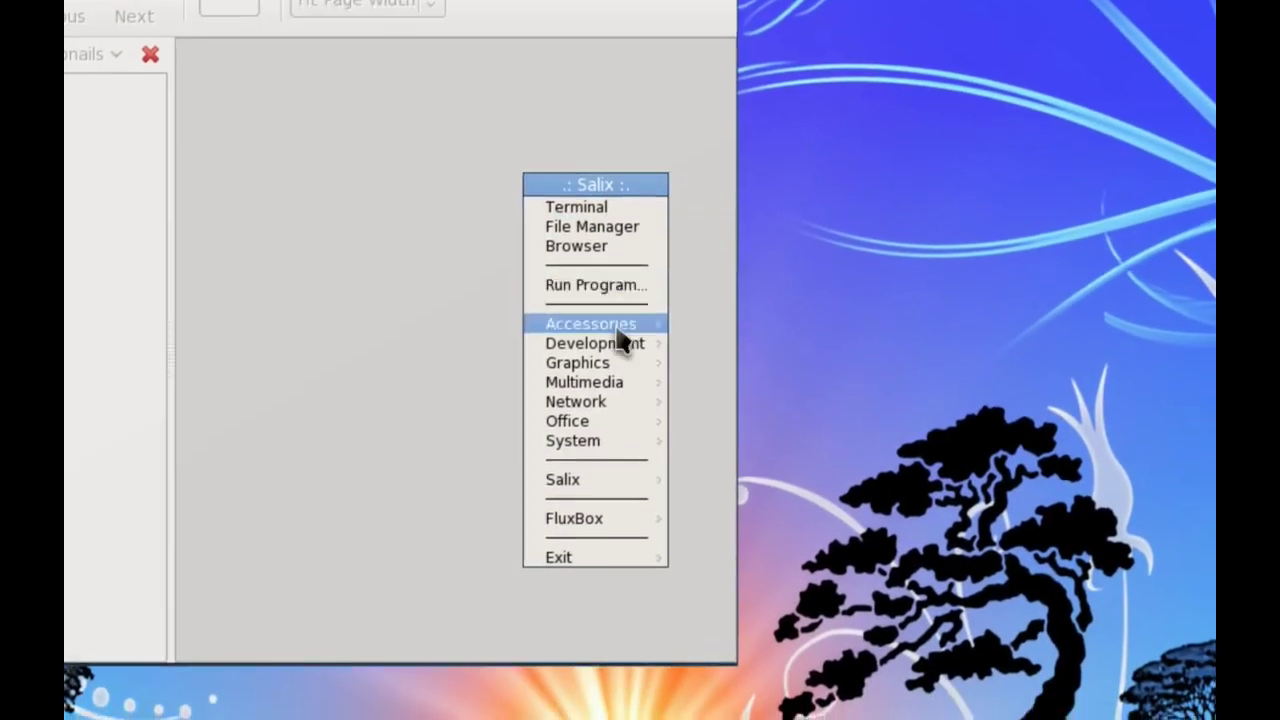
mouse_move(615, 355)
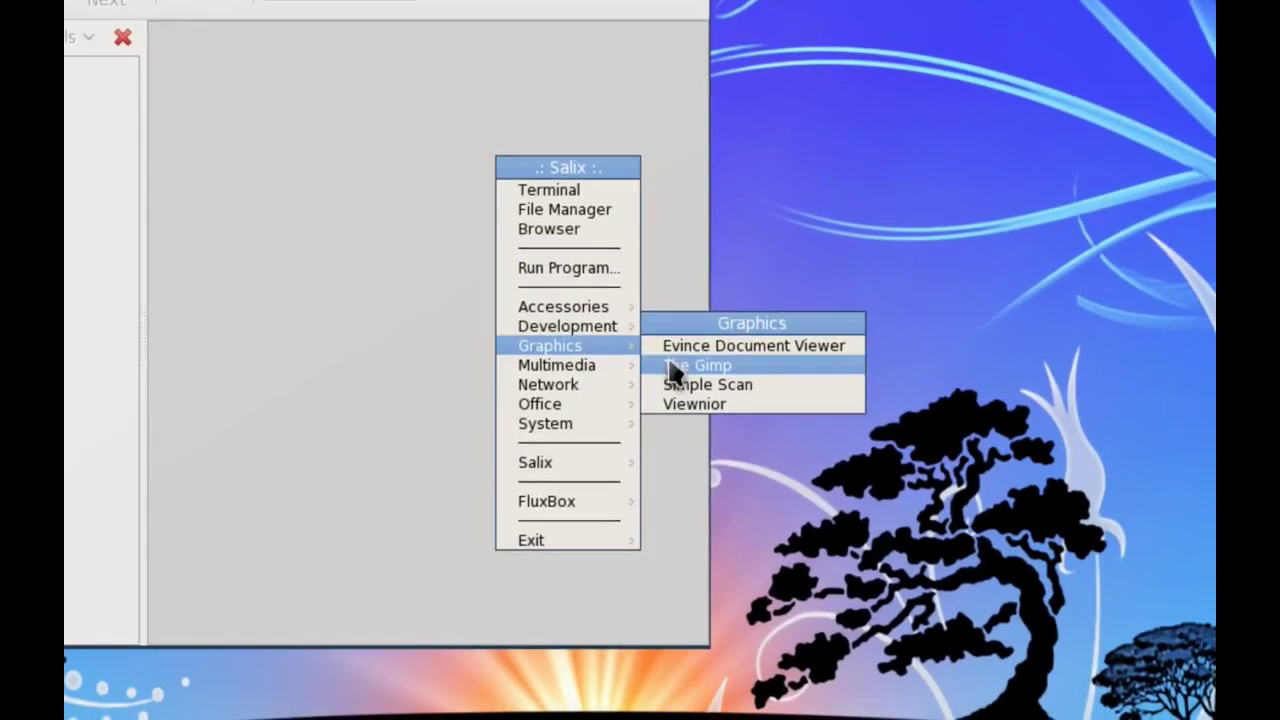
click(668, 366)
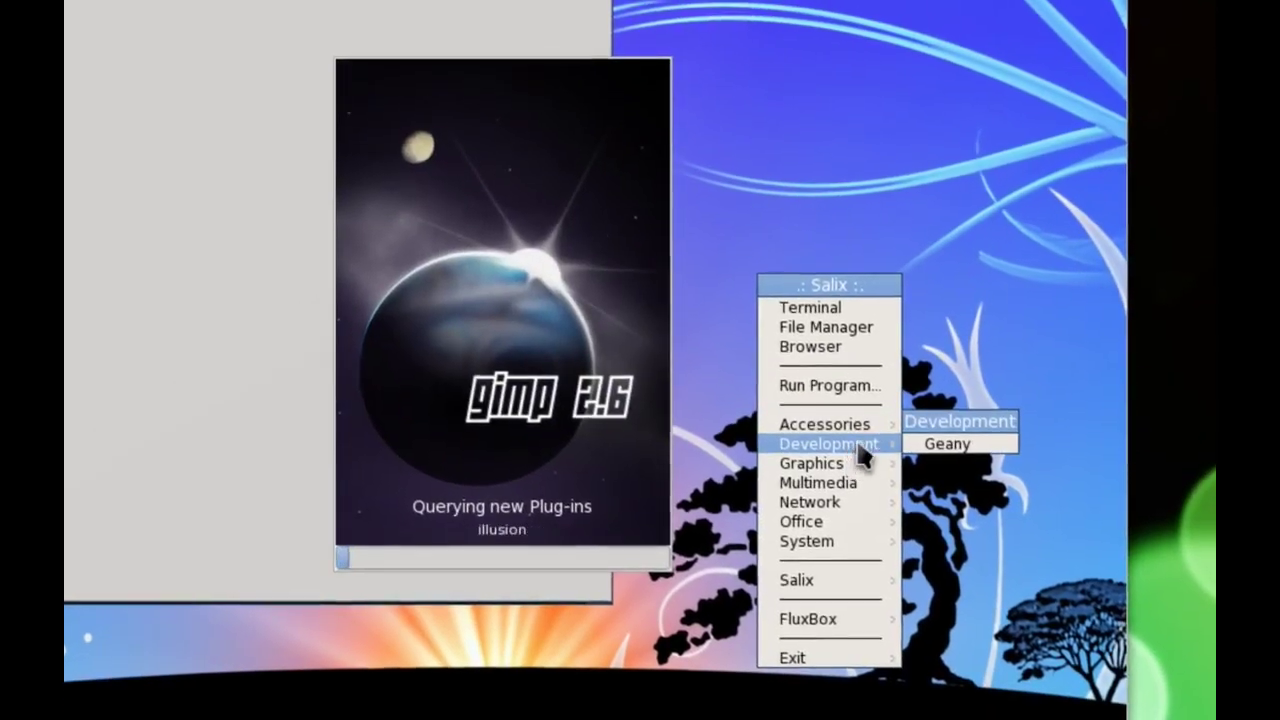
mouse_move(857, 466)
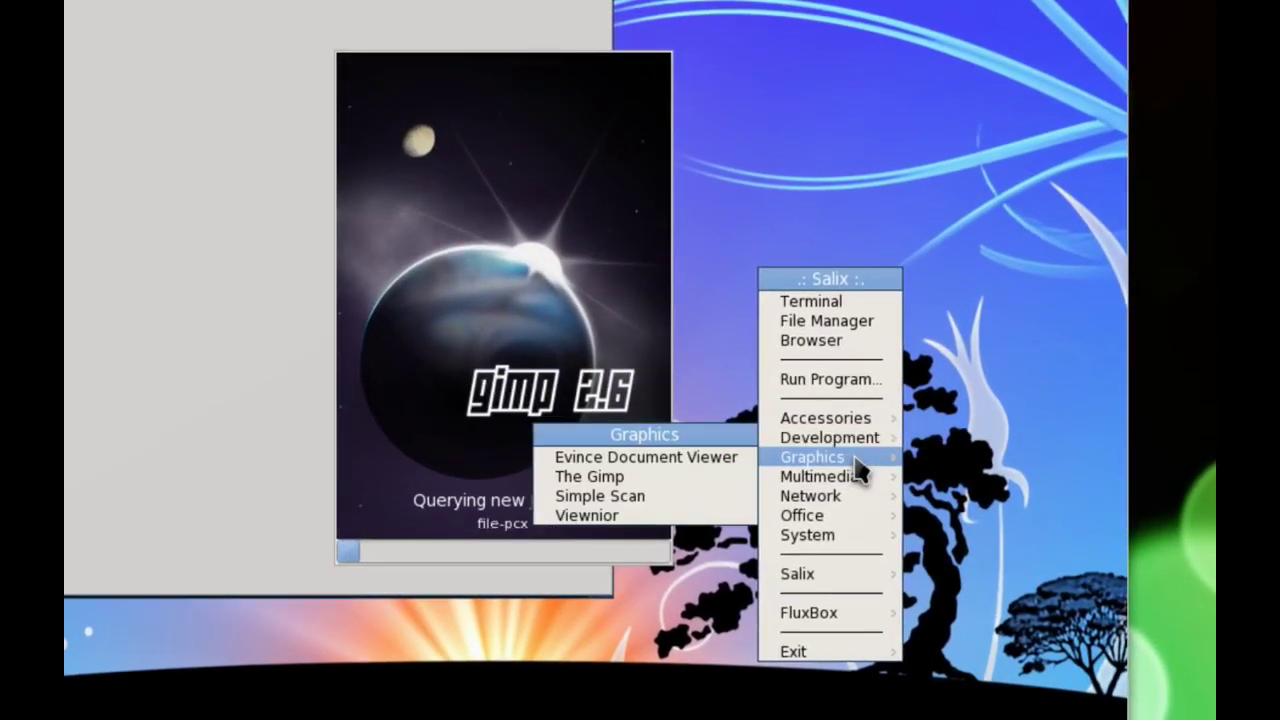
click(600, 496)
right_click(791, 486)
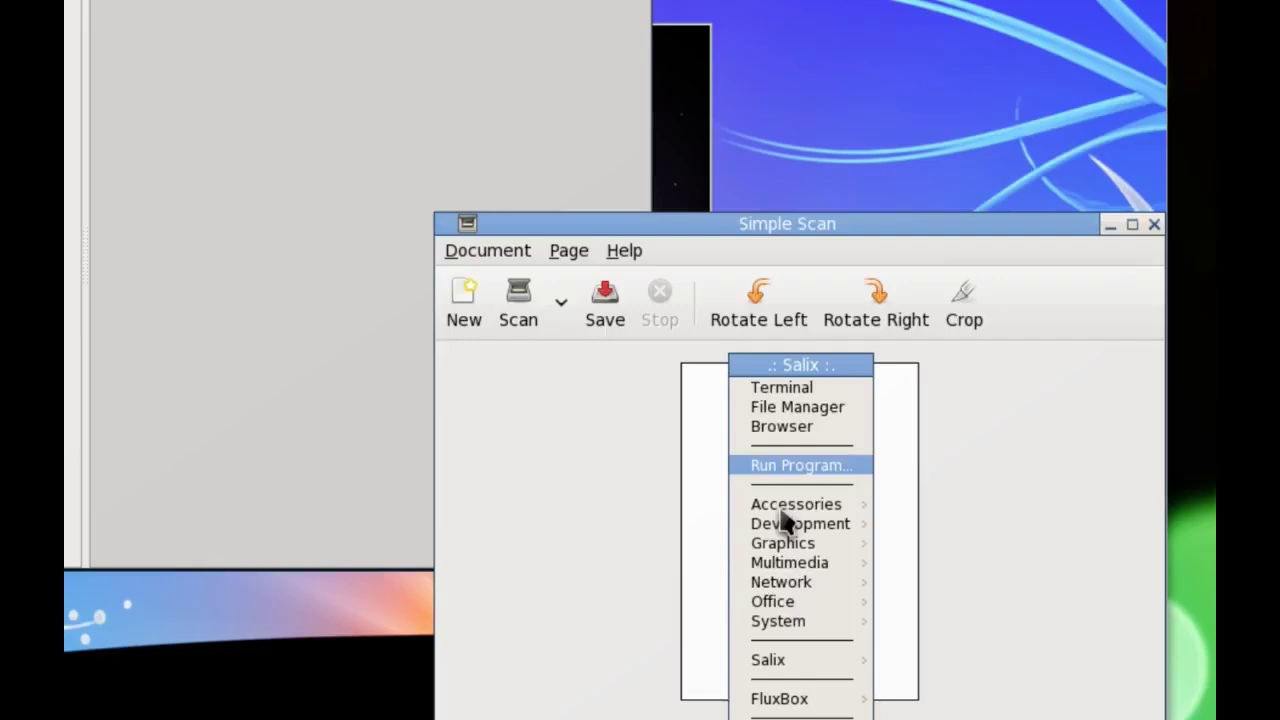
click(894, 601)
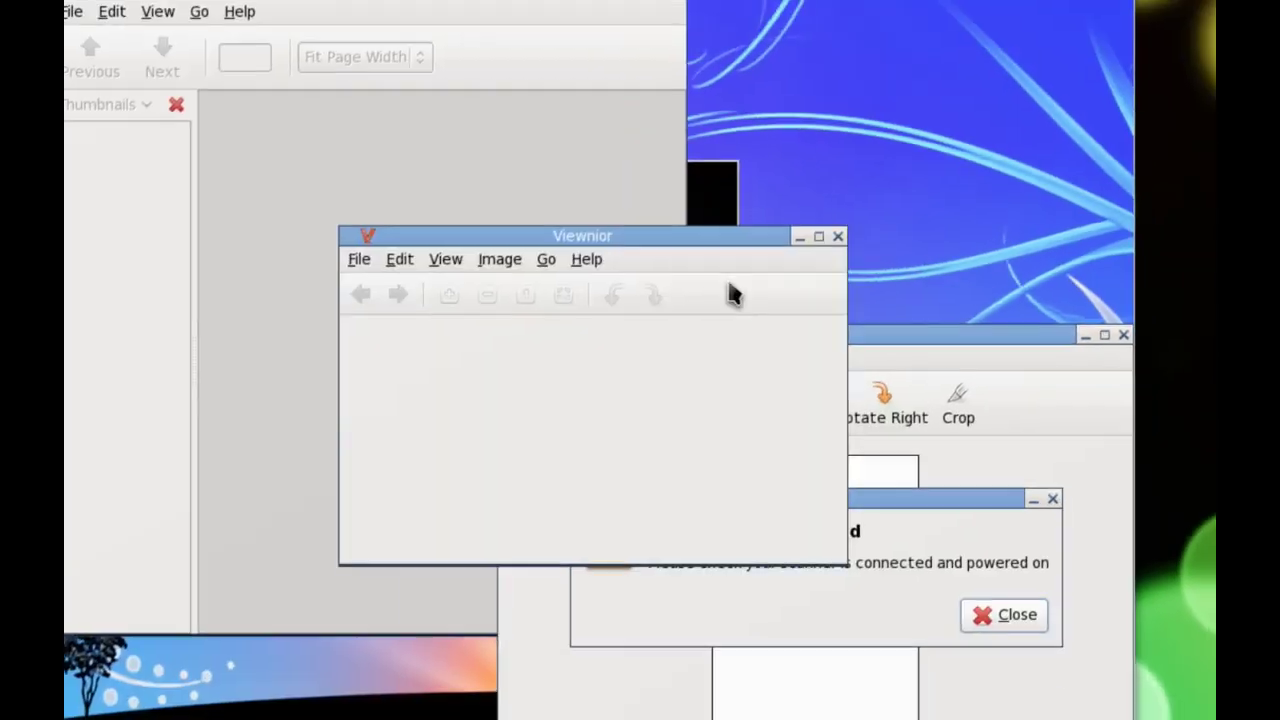
drag(629, 242, 660, 266)
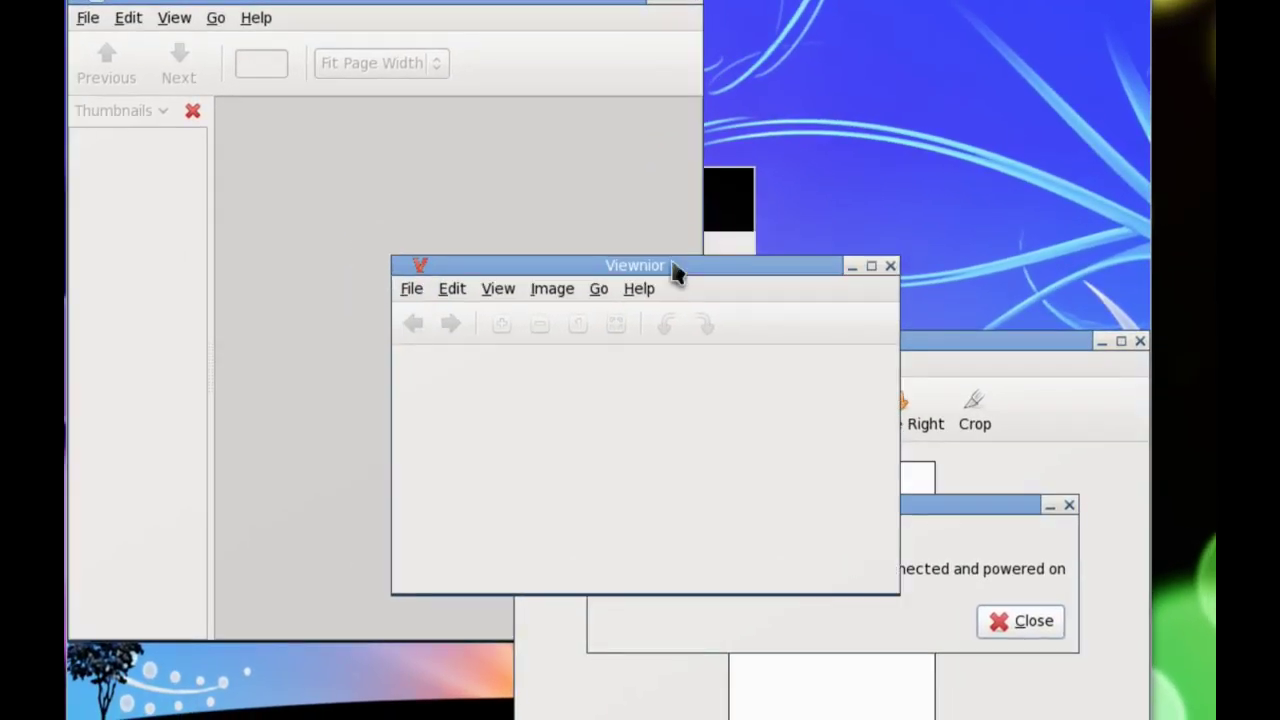
click(554, 14)
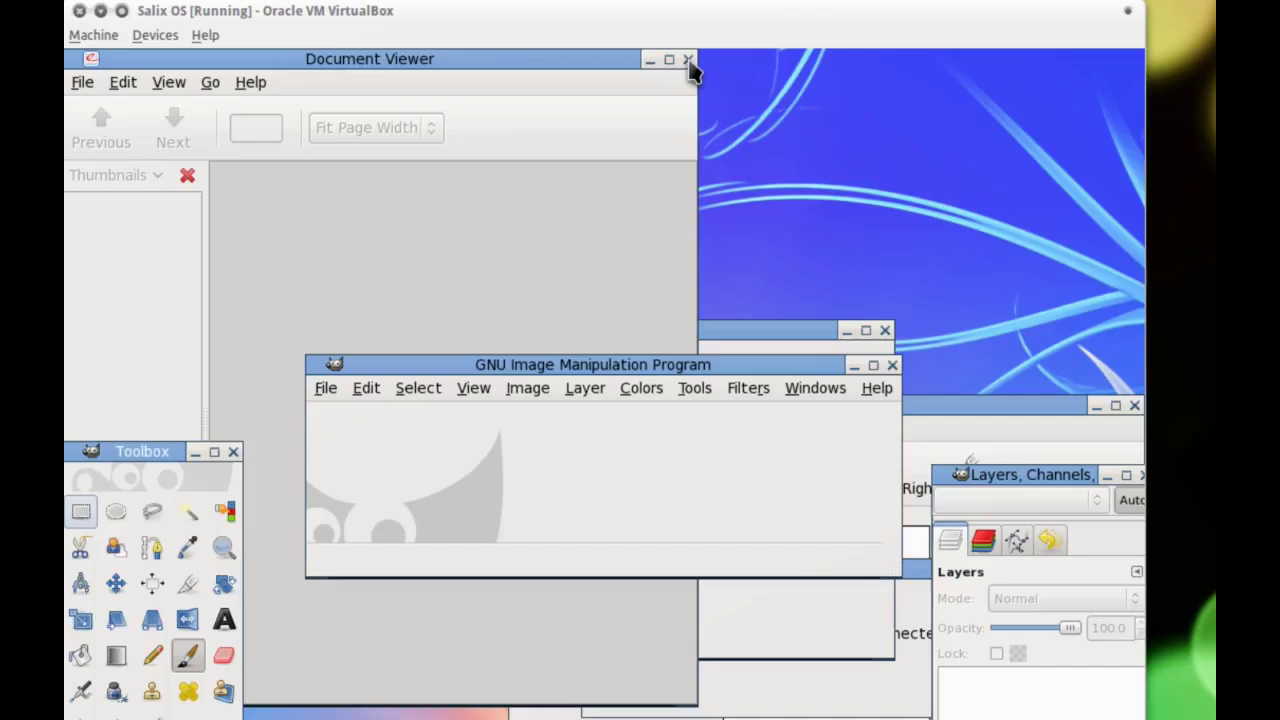
Step: Close Document Viewer, then close Viewnior after glancing at its Help menu
click(688, 60)
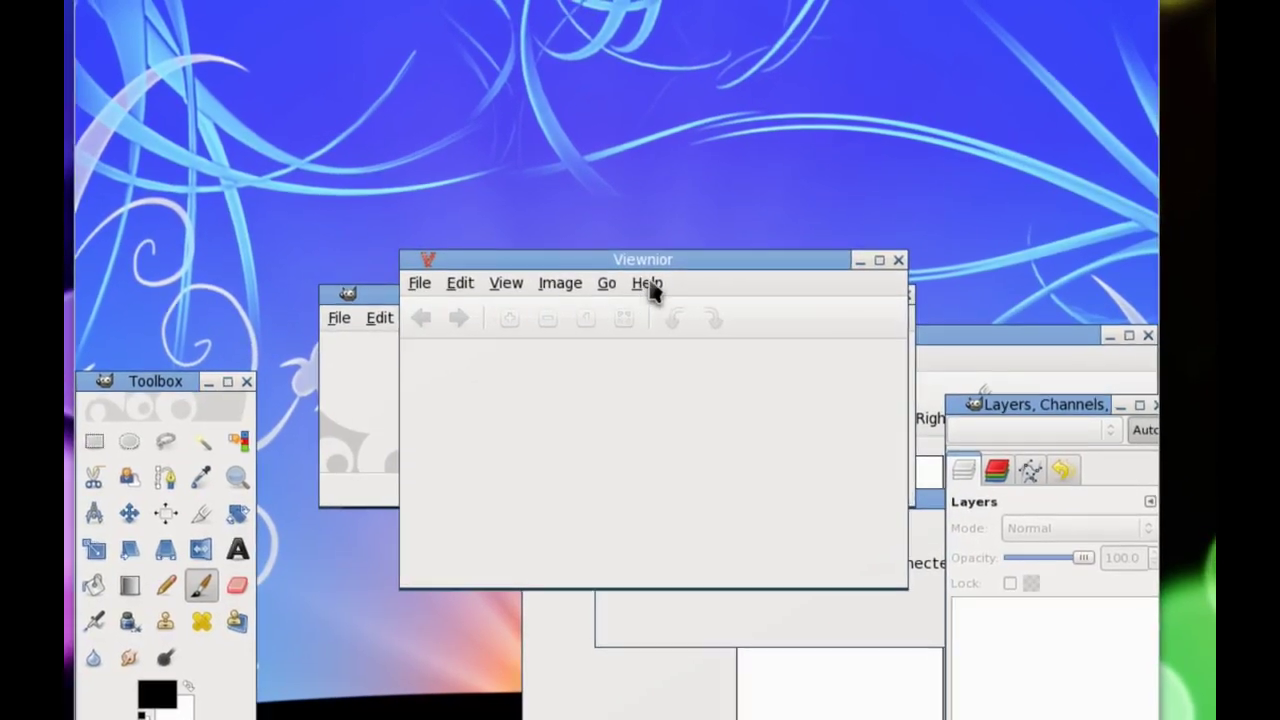
click(645, 283)
click(618, 284)
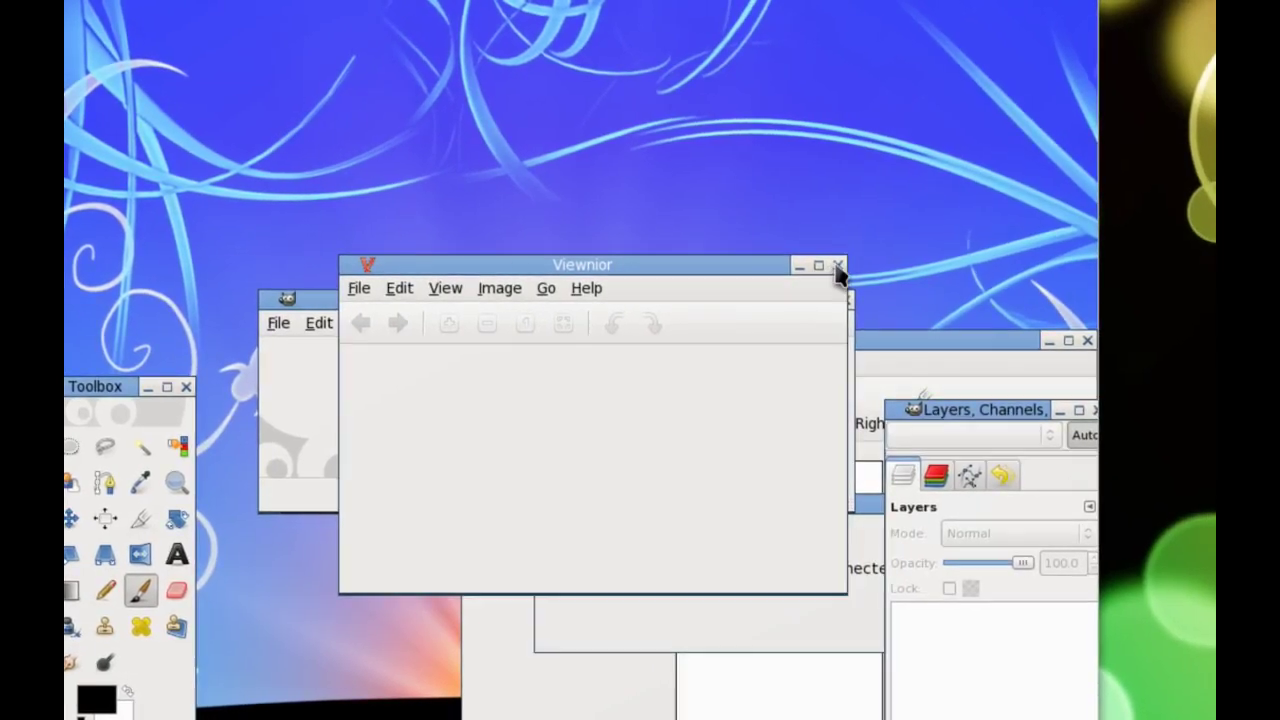
click(838, 268)
Step: Close Simple Scan and its No scanners detected warning, then close GIMP and its docks
drag(698, 272, 685, 125)
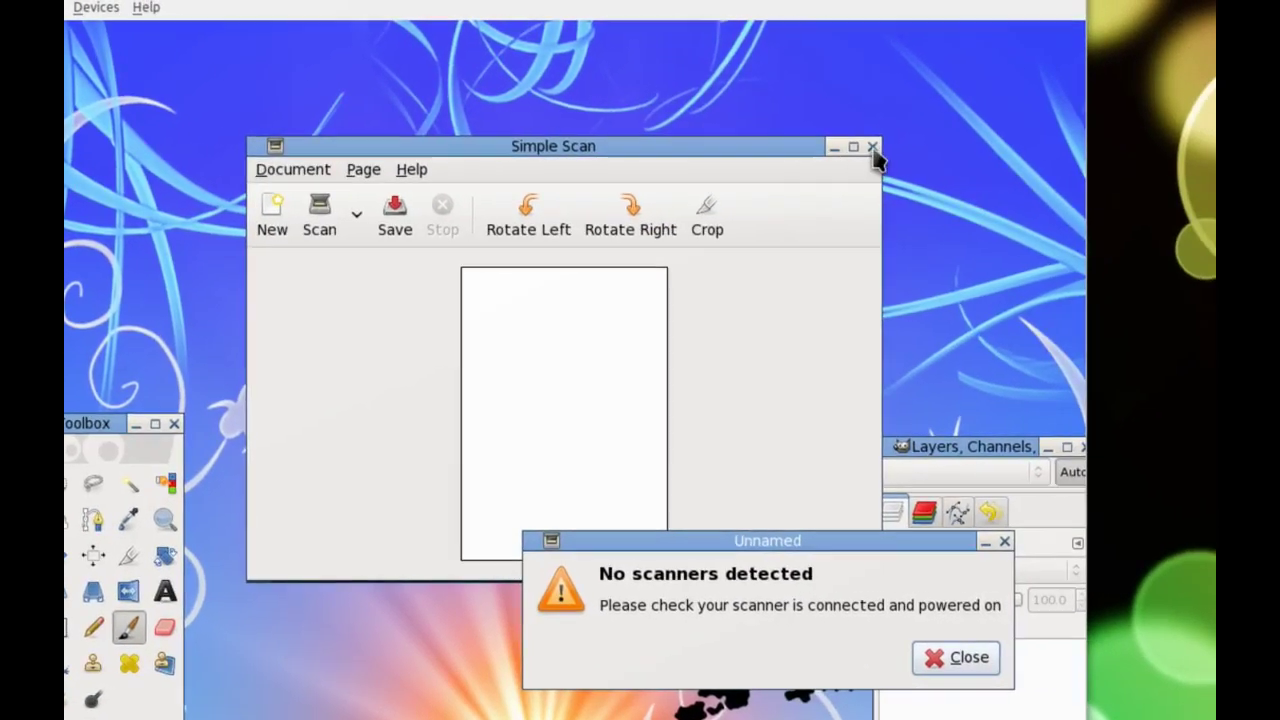
click(873, 148)
drag(694, 280, 703, 290)
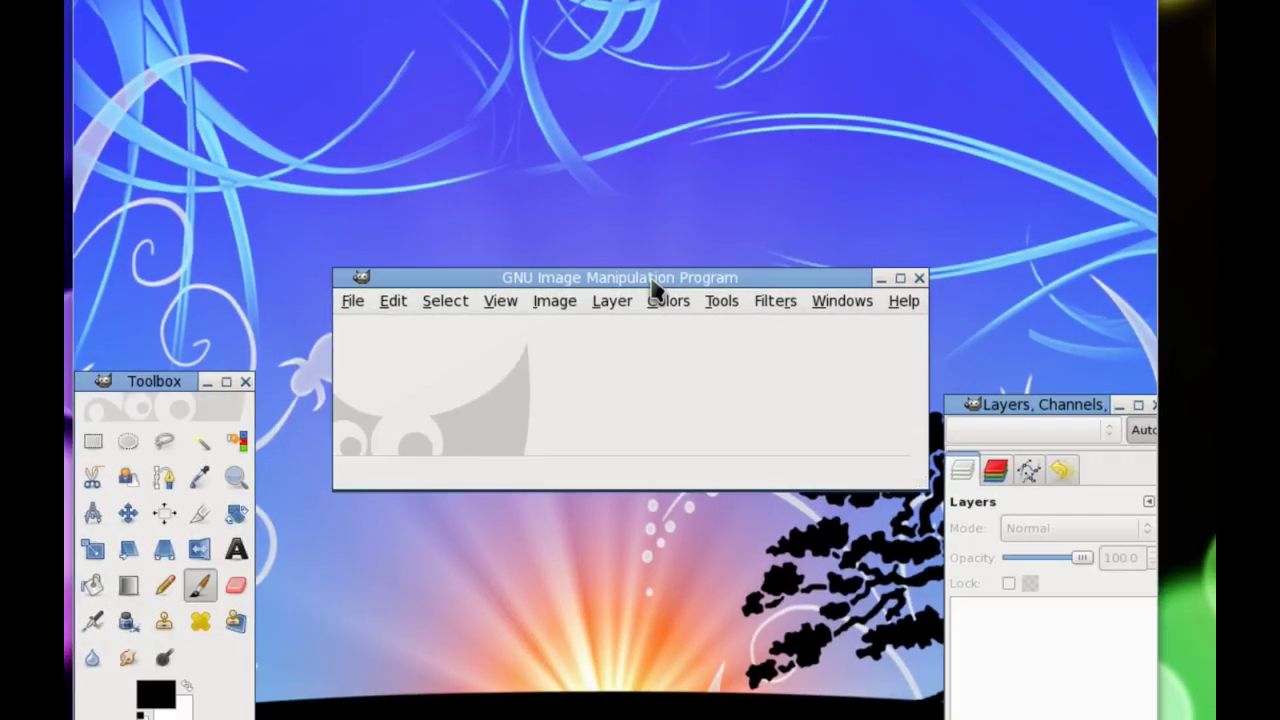
mouse_move(656, 288)
mouse_down()
mouse_move(666, 194)
mouse_move(677, 285)
mouse_up()
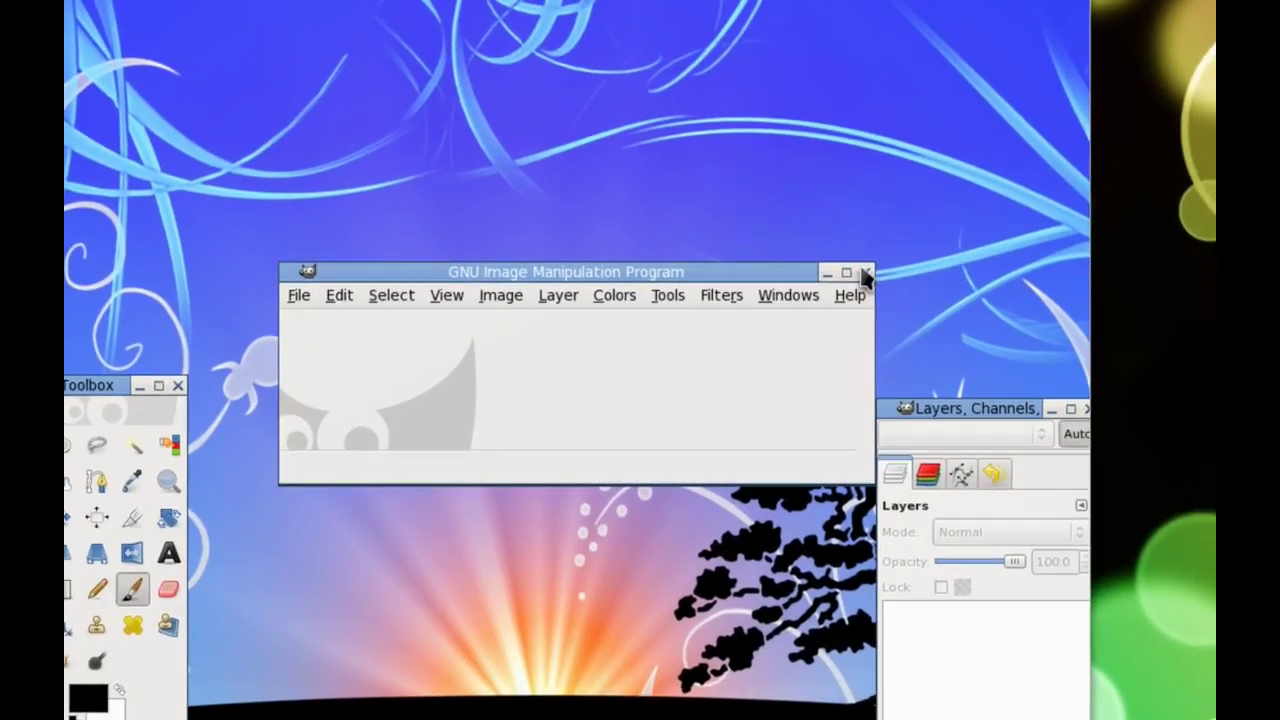
click(864, 273)
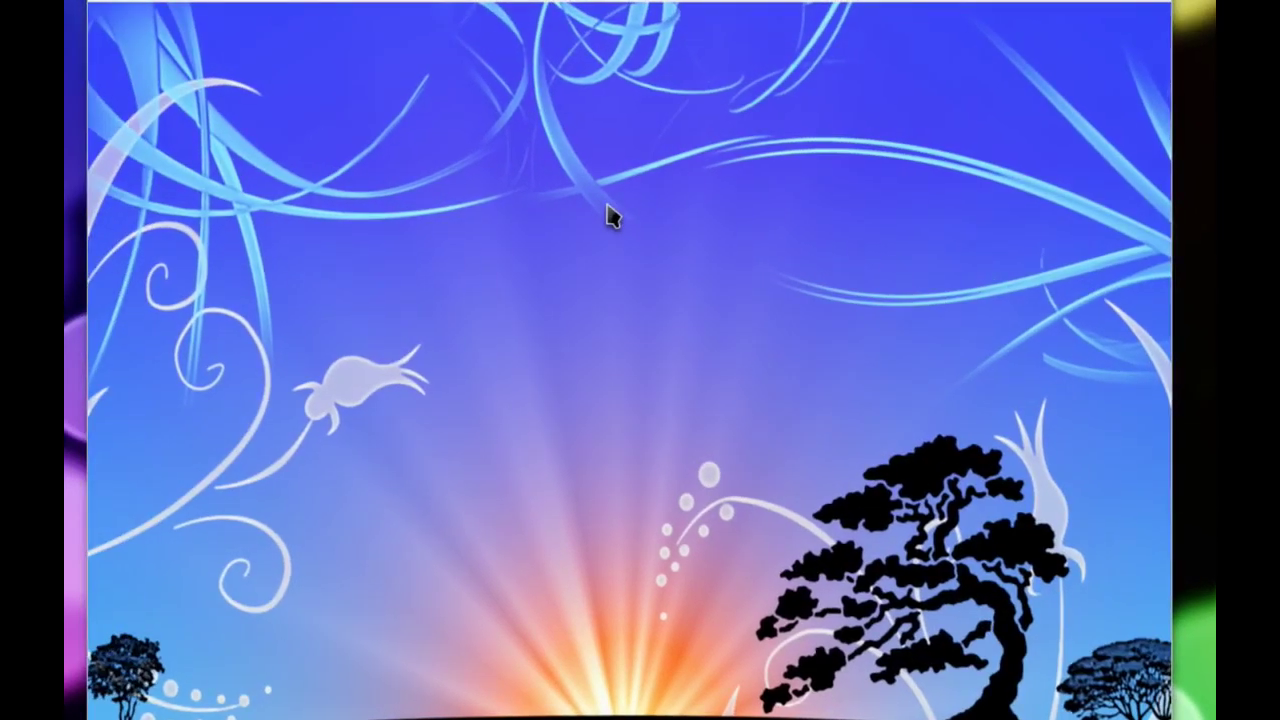
Step: Launch Brasero Disc Burning from the Multimedia submenu, then dismiss the reopened application menu
right_click(612, 215)
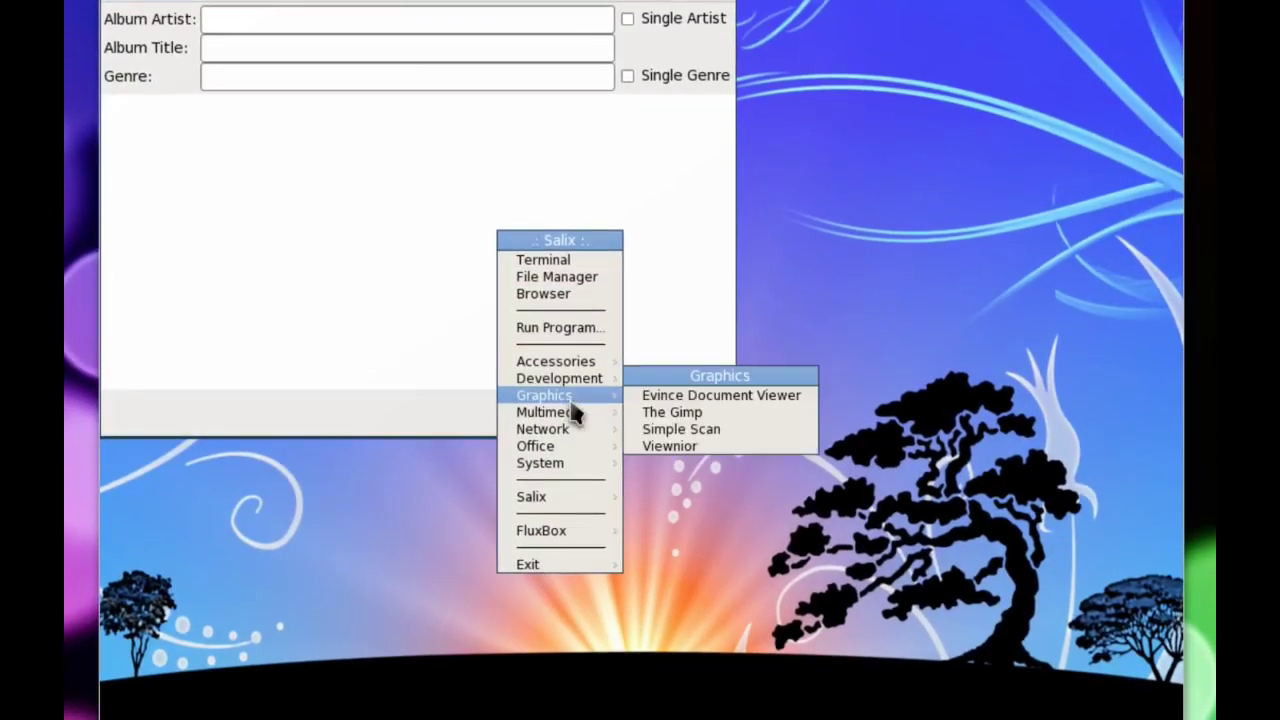
mouse_move(589, 455)
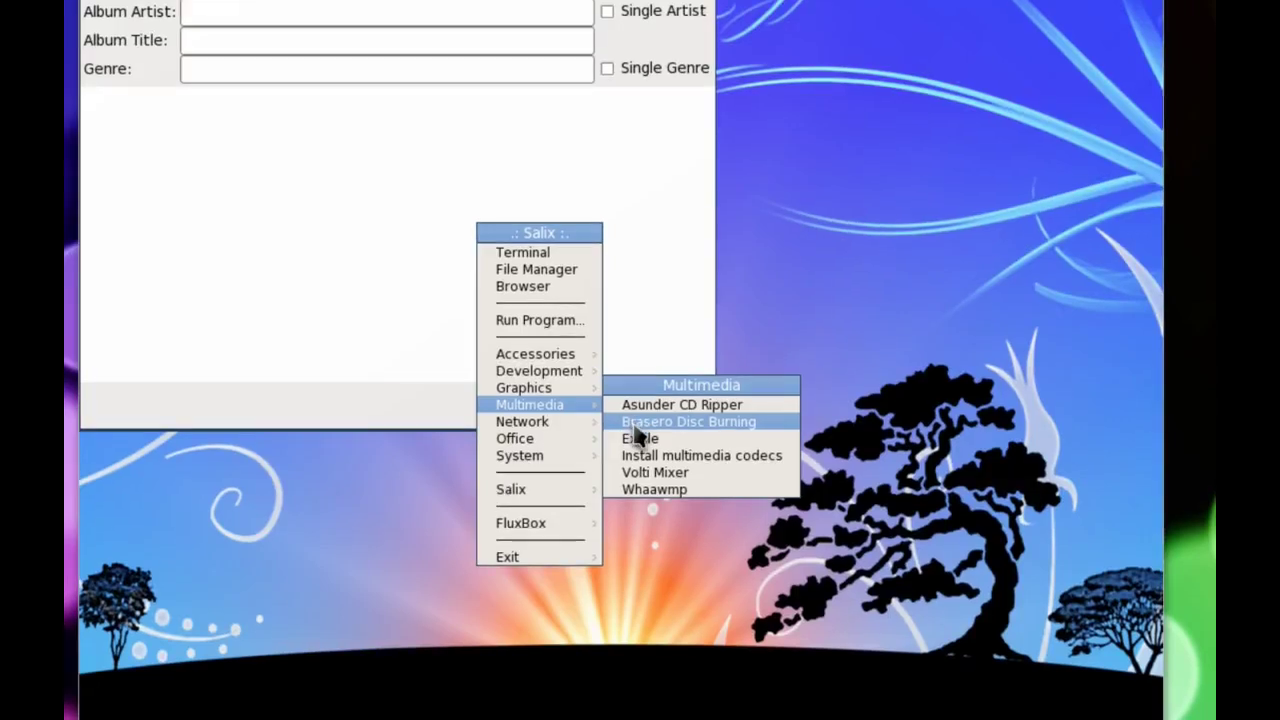
click(650, 430)
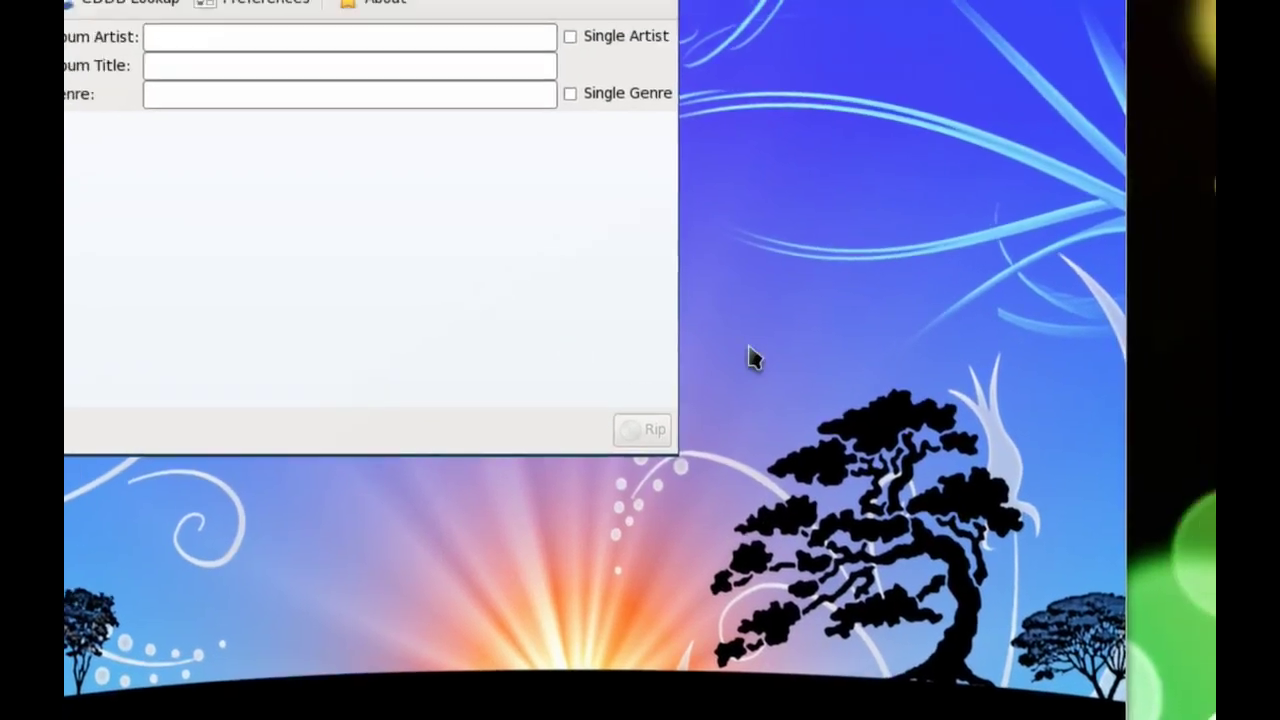
right_click(768, 330)
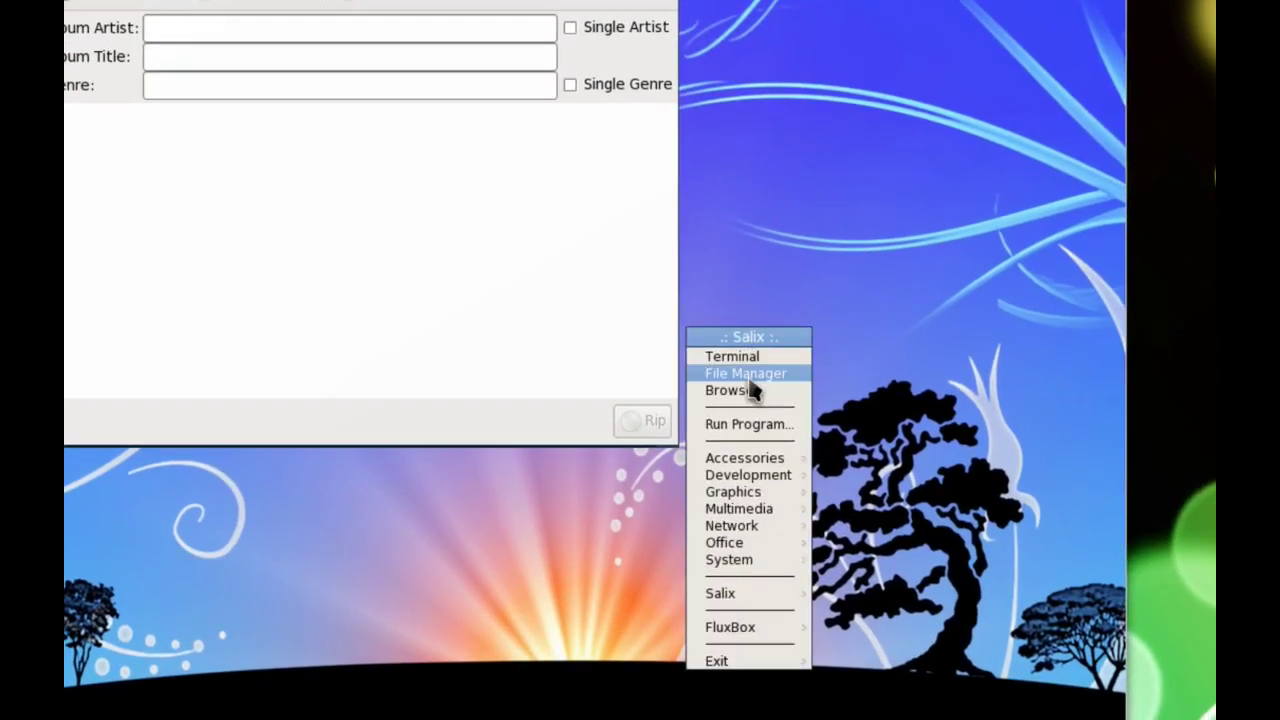
key(Escape)
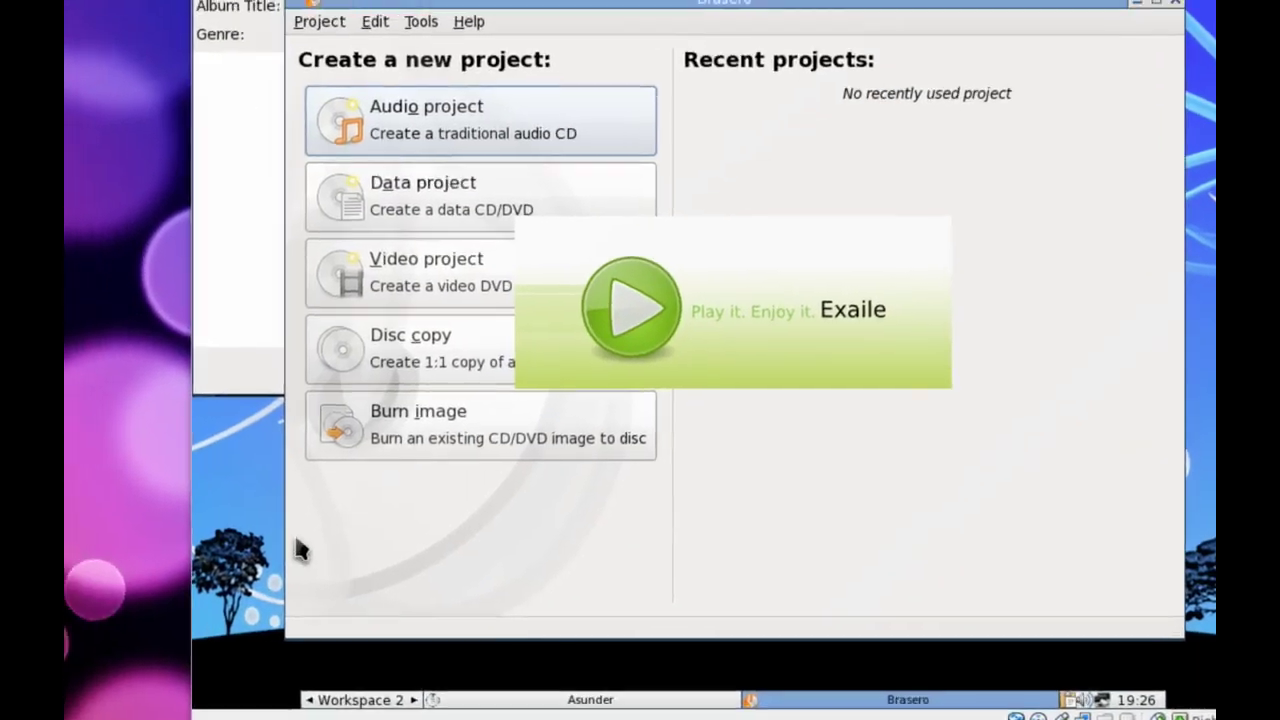
right_click(175, 497)
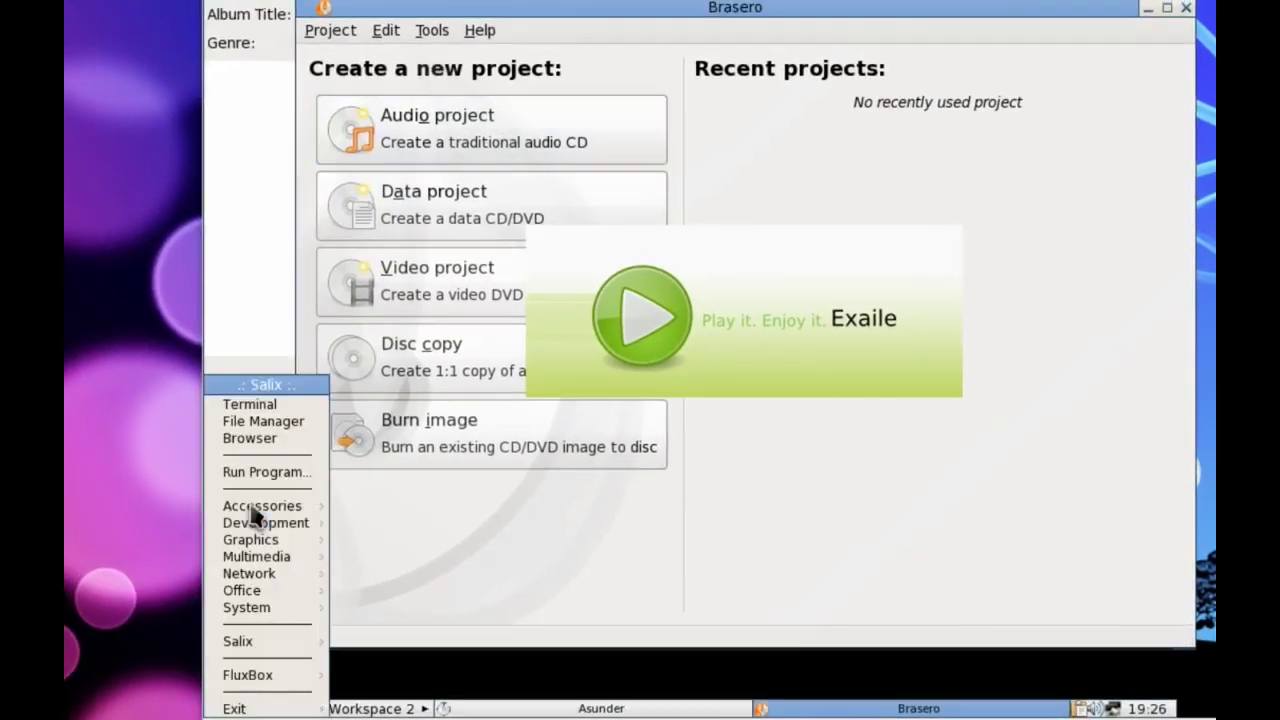
mouse_move(187, 500)
key(Escape)
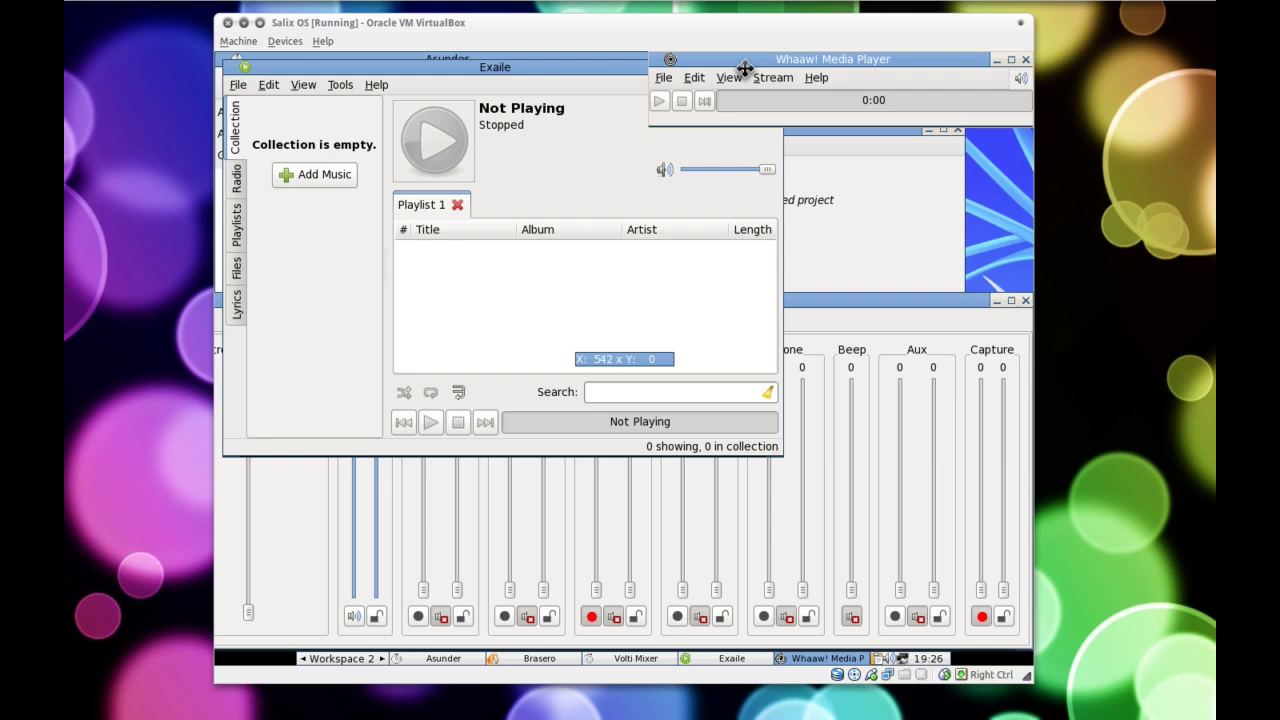
Step: Check Whaaw! Media Player's About box (version 0.2.12), close the player, and move Exaile aside
drag(619, 140, 620, 141)
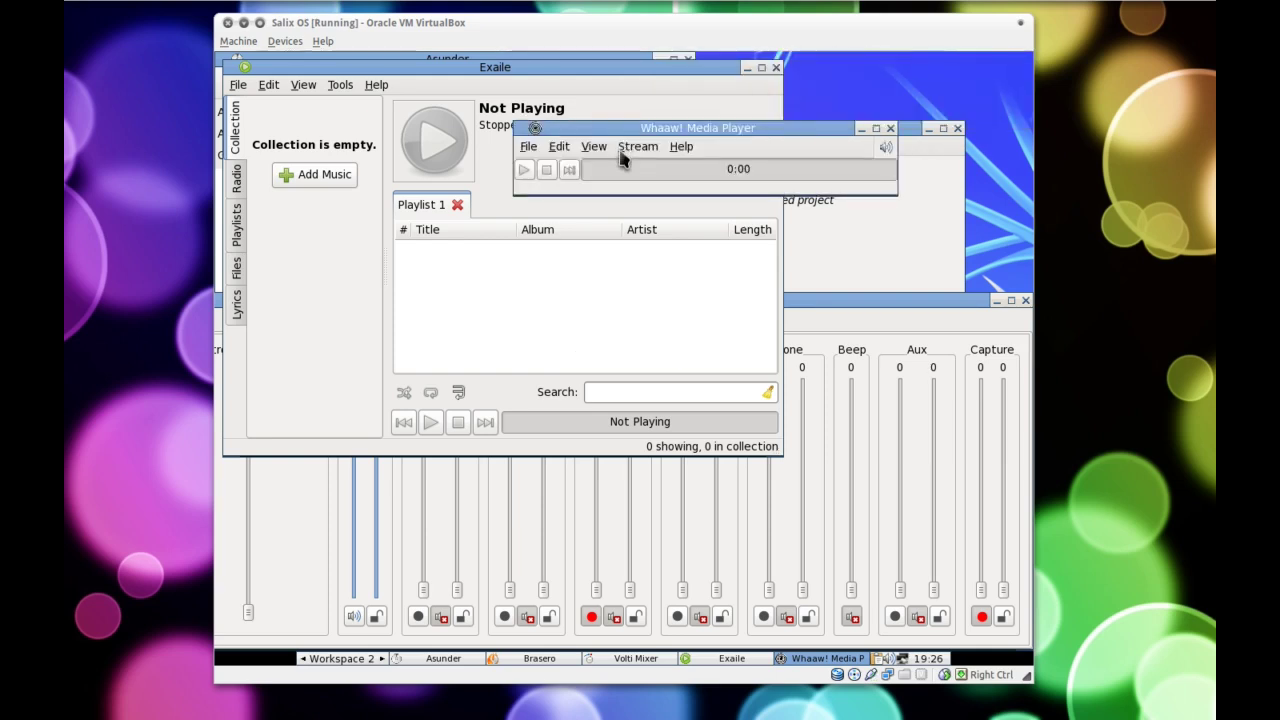
click(679, 150)
click(684, 208)
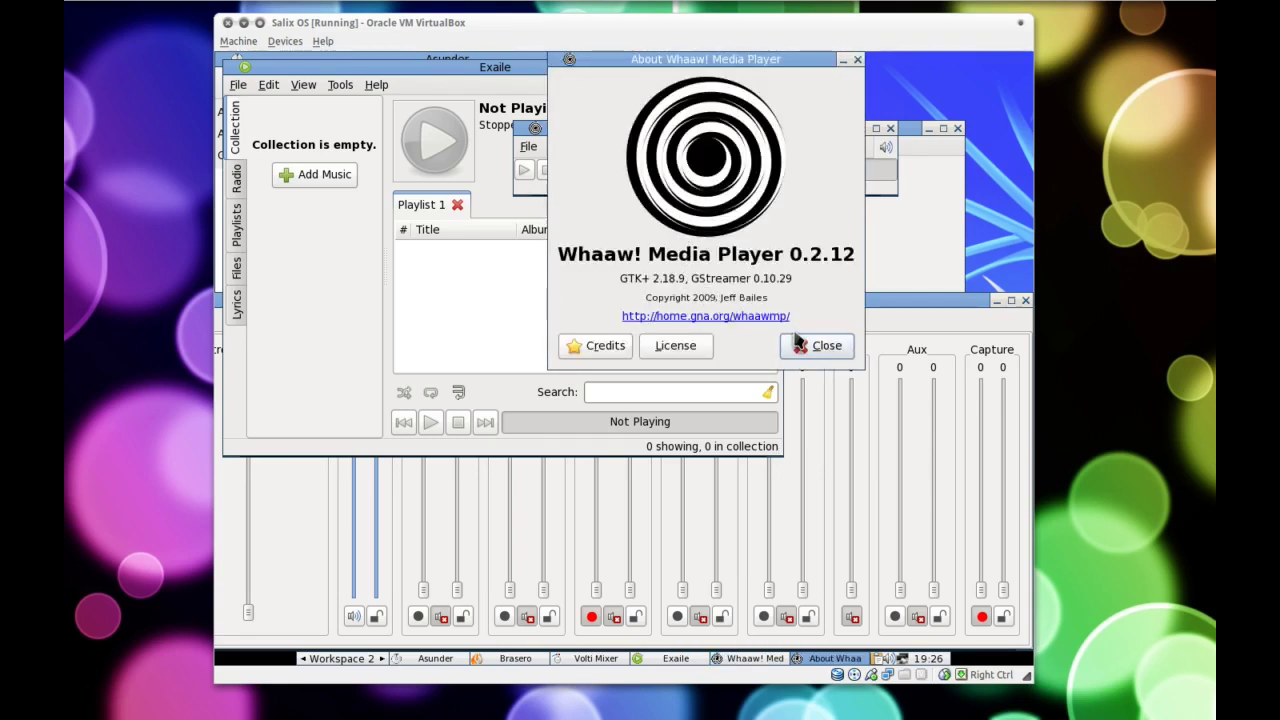
click(815, 346)
click(890, 129)
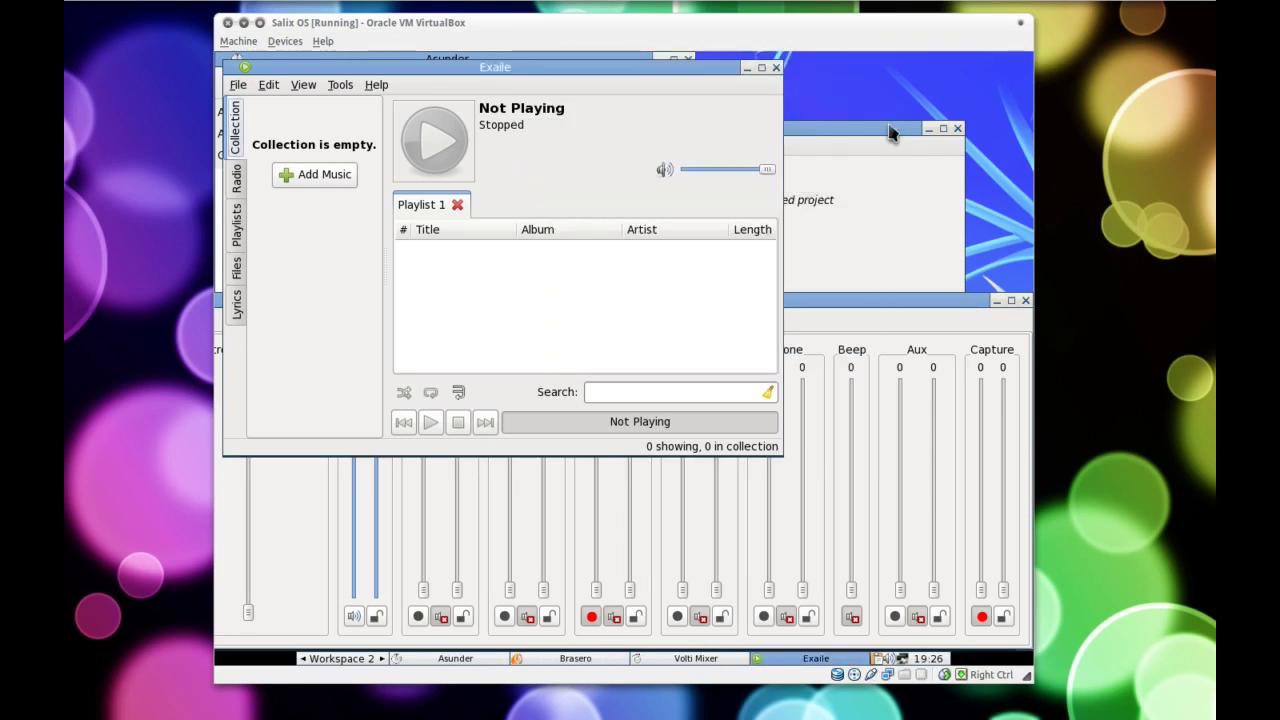
drag(560, 75, 672, 113)
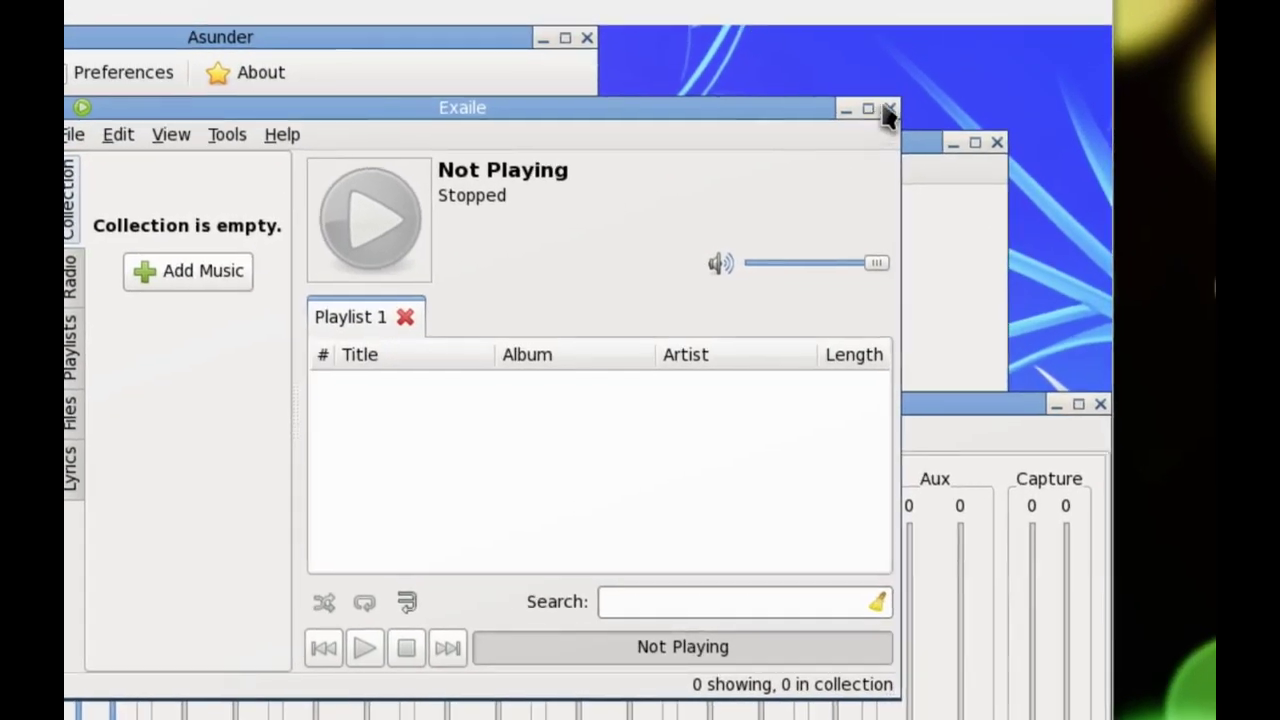
Step: Close Exaile, Brasero (Ctrl+Q) and Asunder, leaving Volti Mixer as the only open window
click(997, 99)
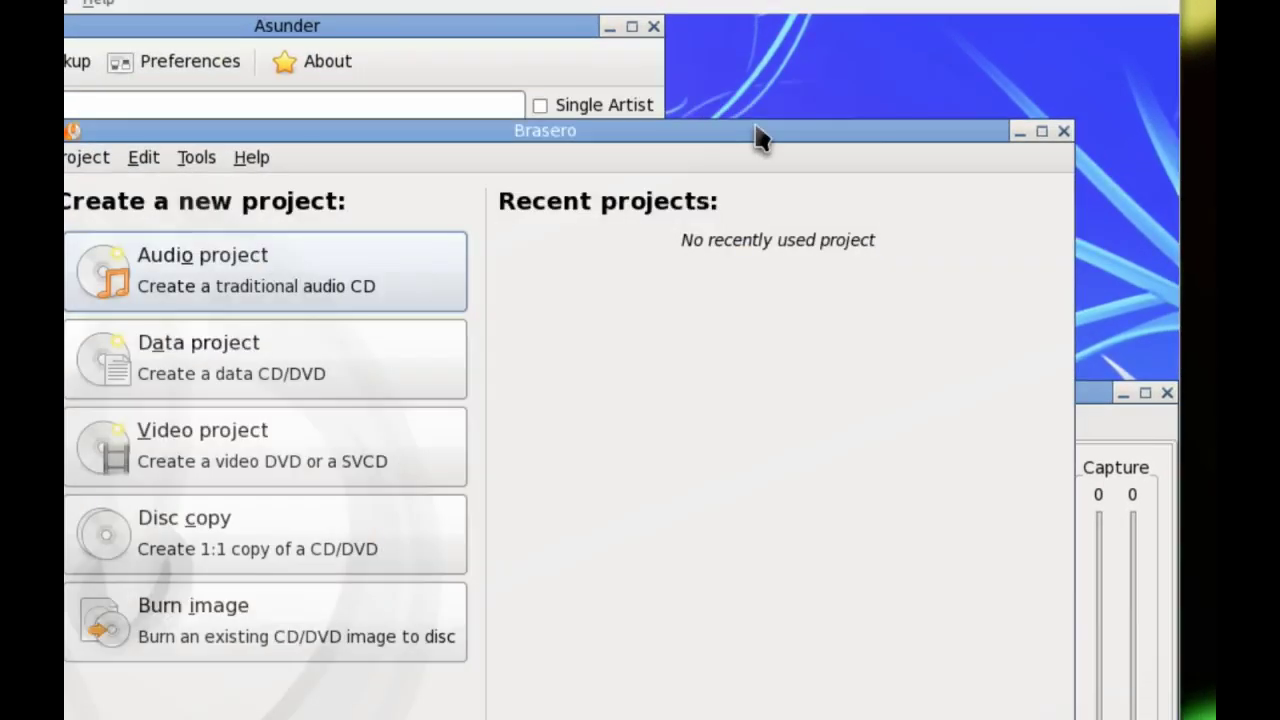
drag(714, 137, 743, 117)
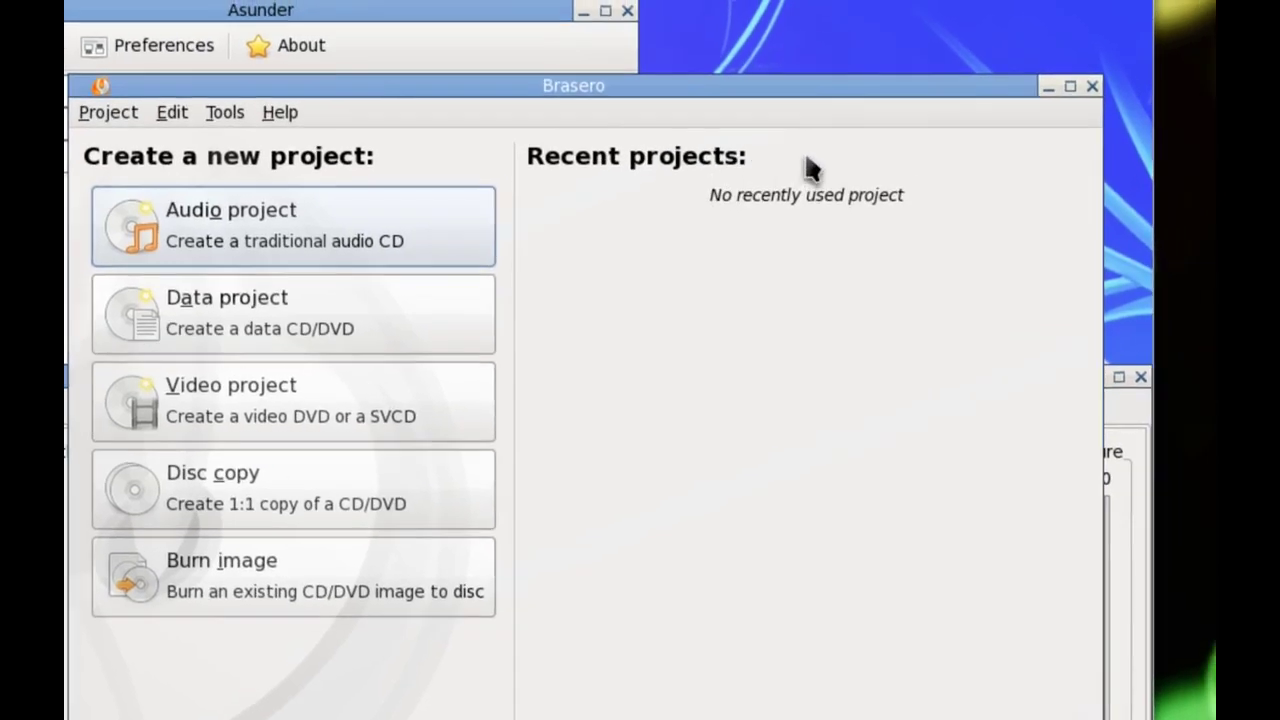
key(ctrl+q)
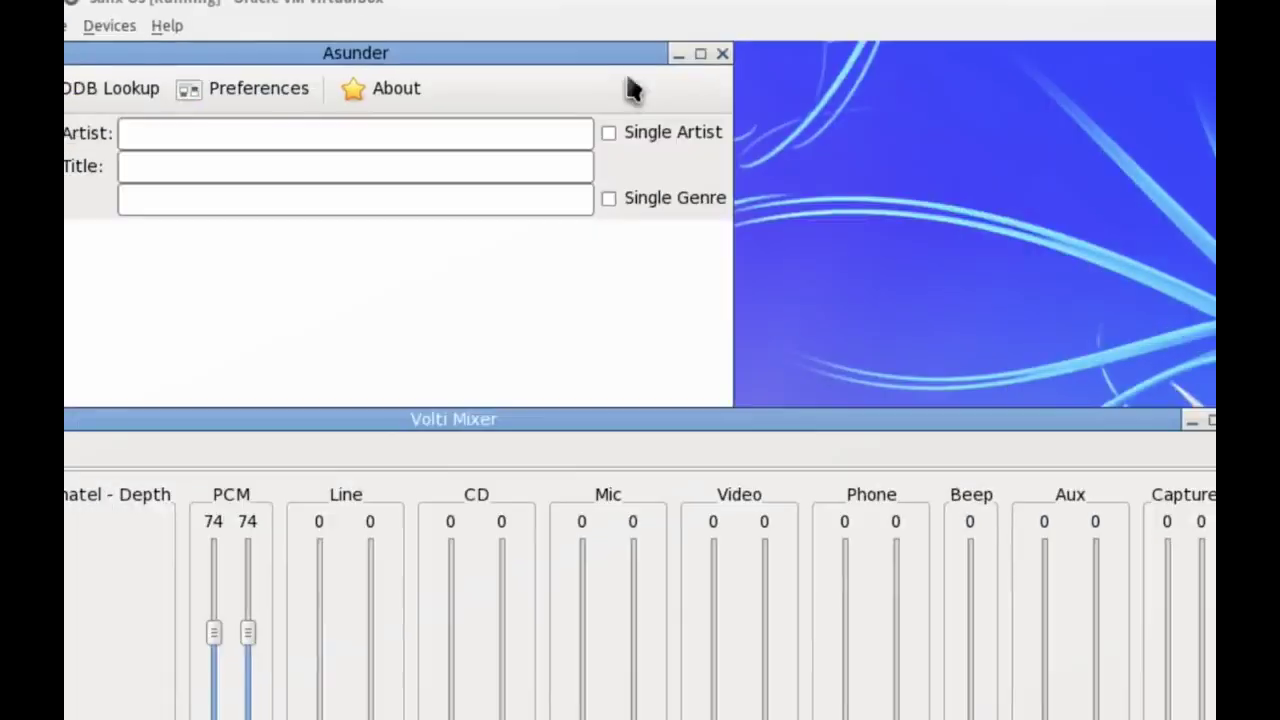
drag(616, 64, 790, 90)
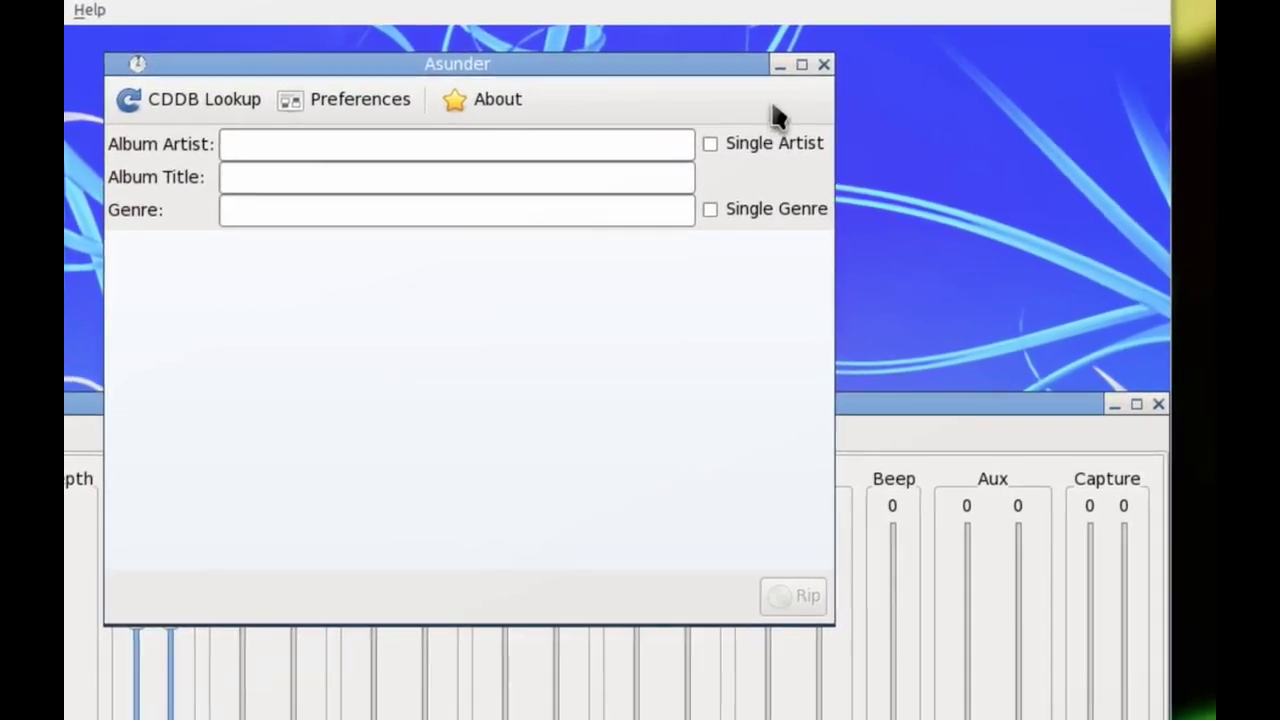
click(779, 64)
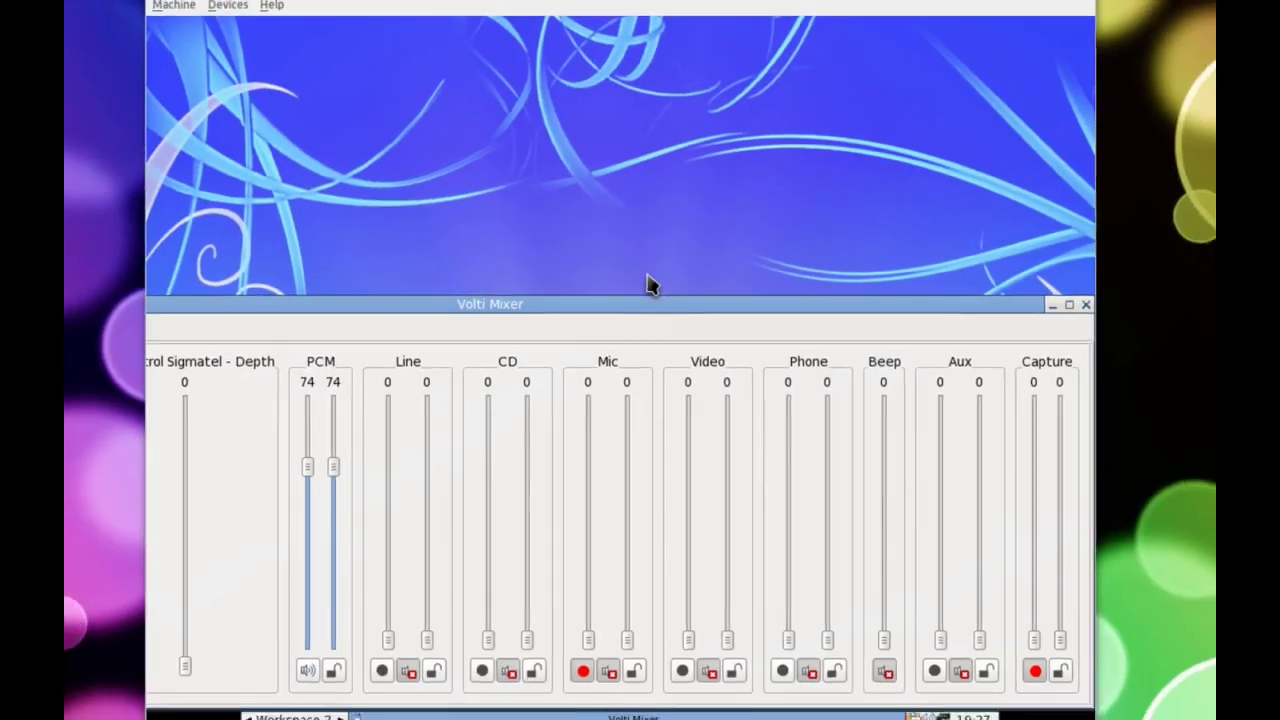
Step: Move the Volti Mixer window left and up so all its channel sliders fit on screen
drag(608, 300, 640, 200)
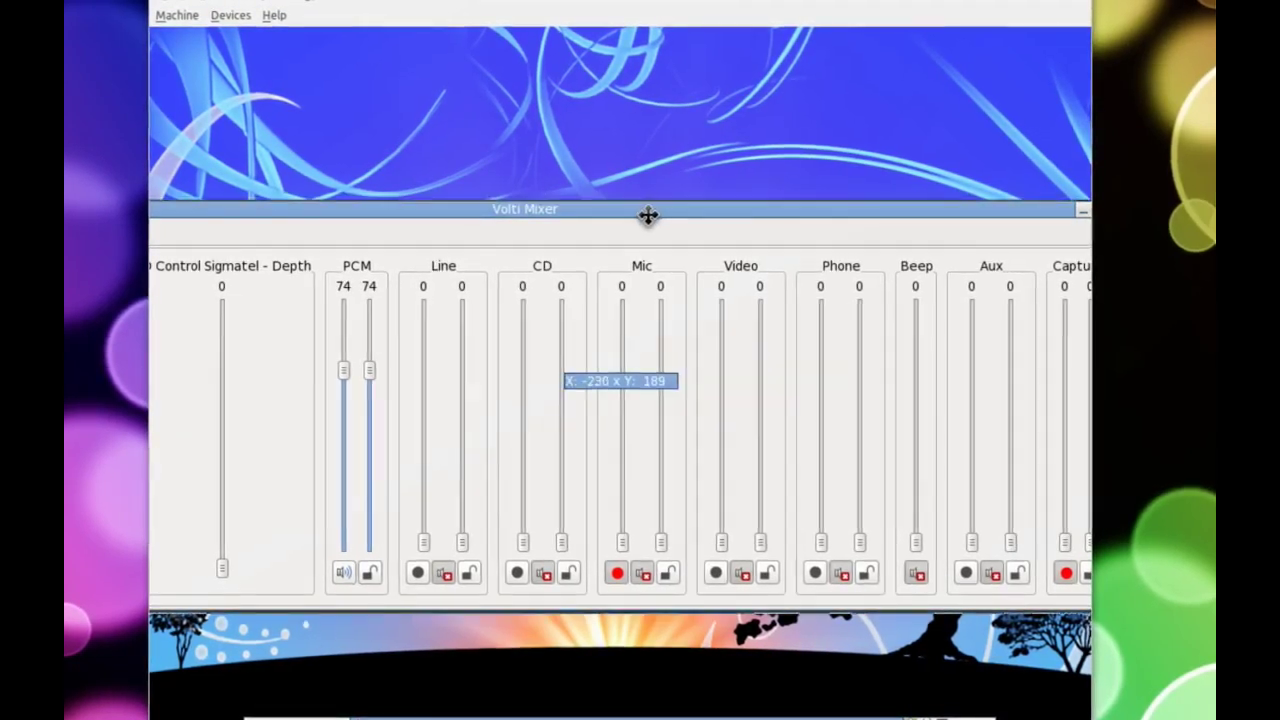
drag(648, 216, 625, 221)
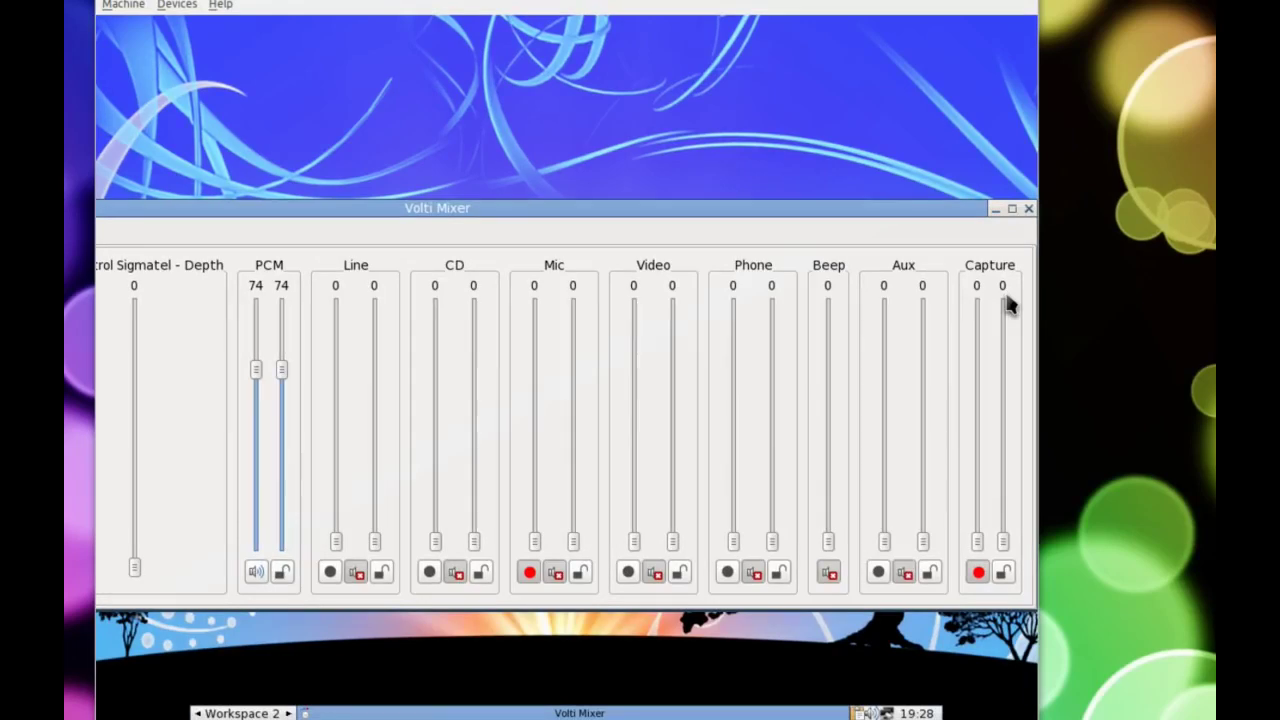
Step: Close Volti Mixer and show the root menu's Network submenu, listing Claws Mail, FireFox, gFTP, Pidgin, Transmission and Wicd
click(1027, 221)
right_click(648, 156)
mouse_move(650, 318)
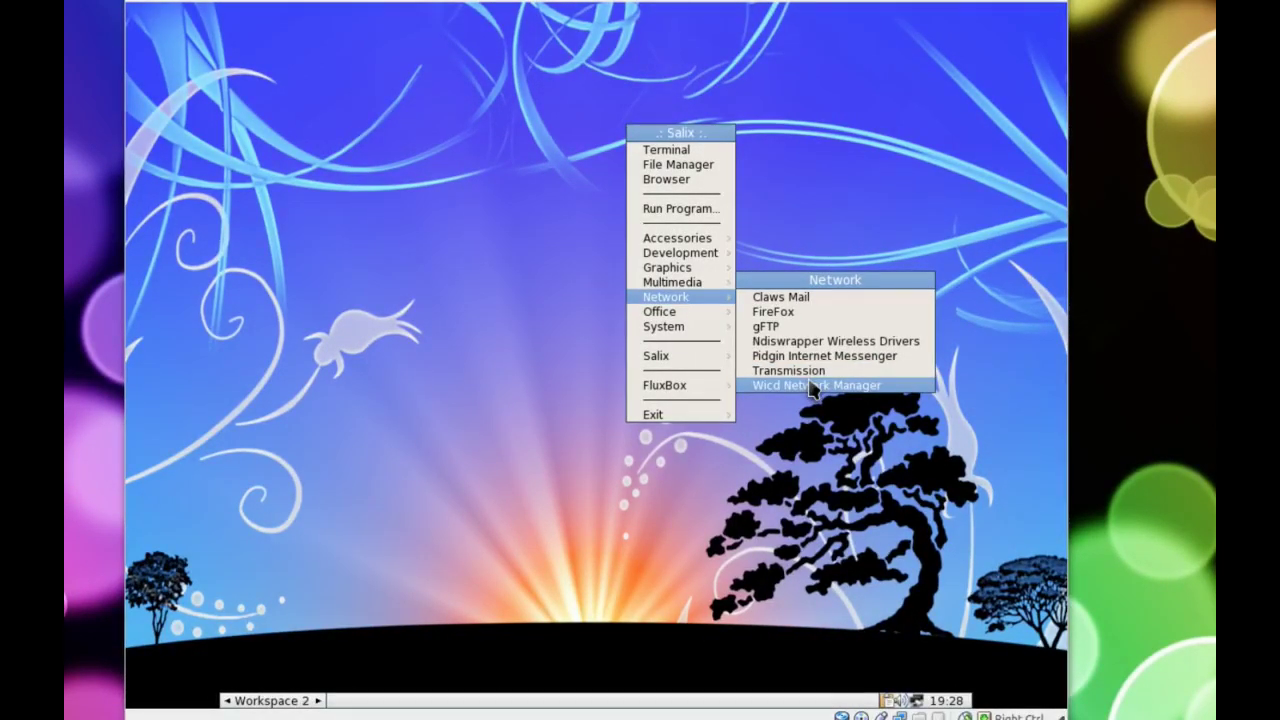
Step: Launch Wicd Network Manager, review the wired connection, then close it
click(811, 386)
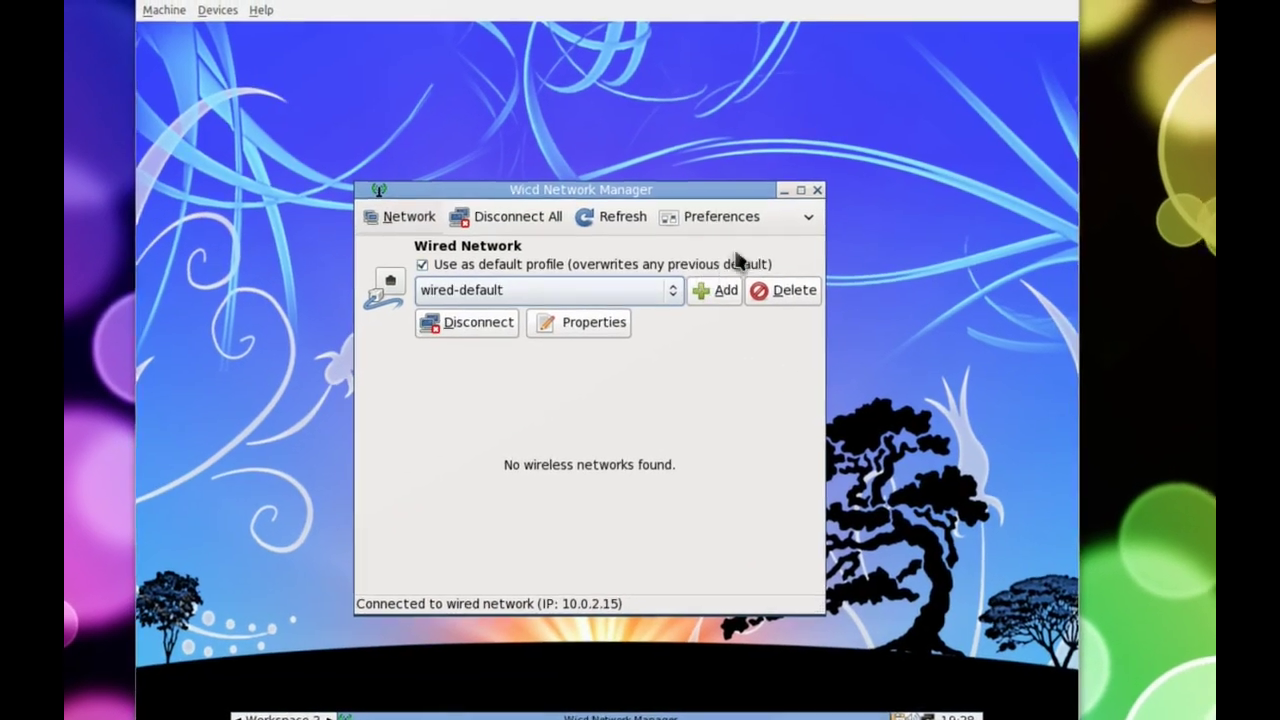
click(806, 199)
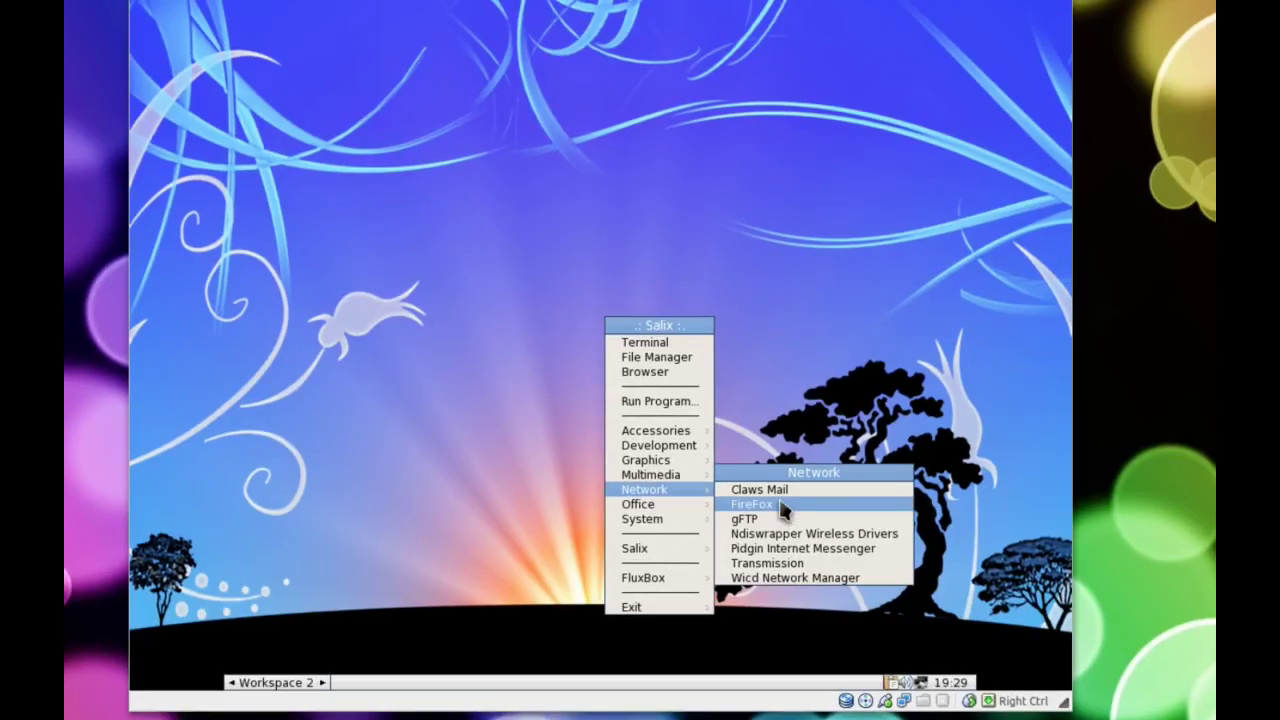
Step: Launch Firefox and confirm in About Mozilla Firefox that it is version 3.6.12
click(781, 492)
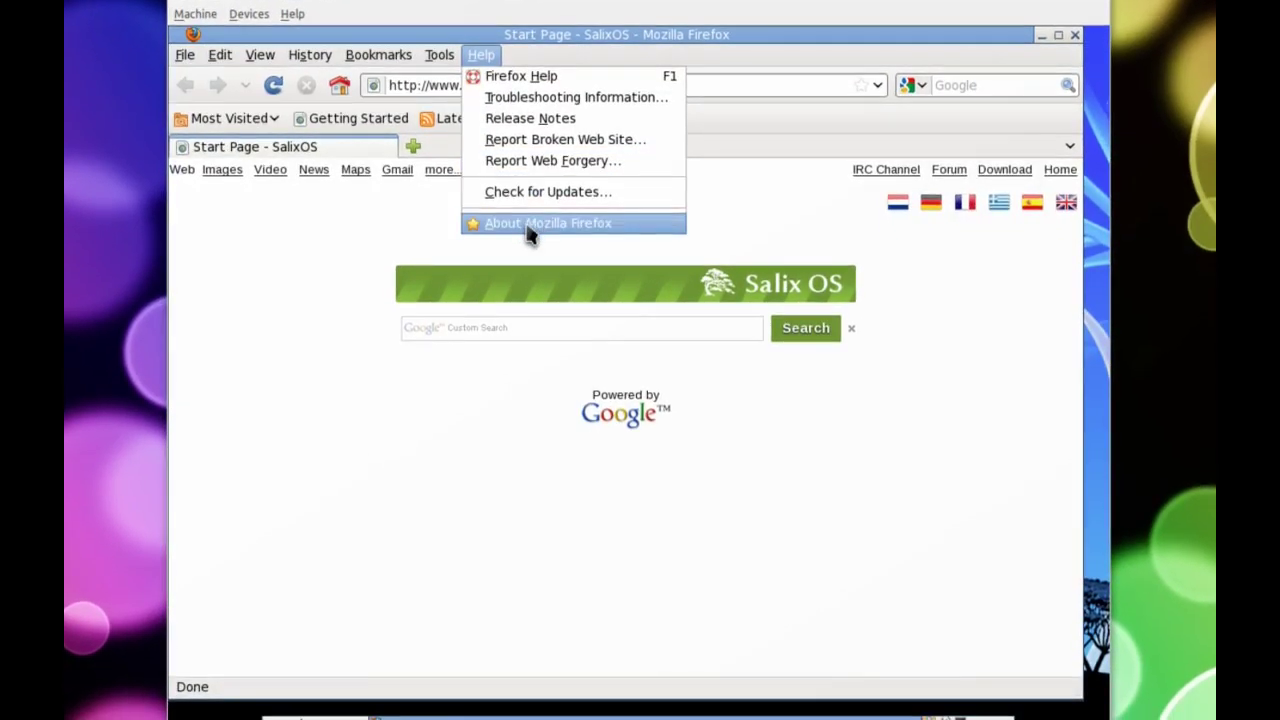
click(530, 245)
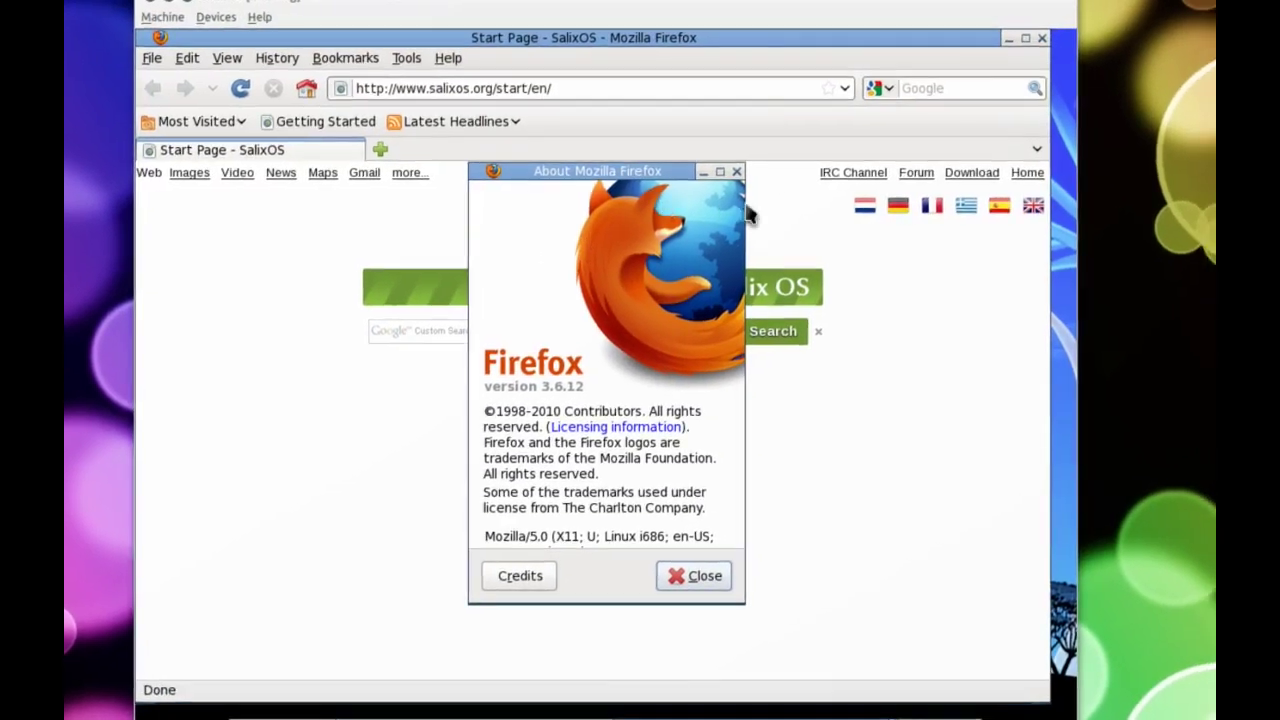
click(738, 176)
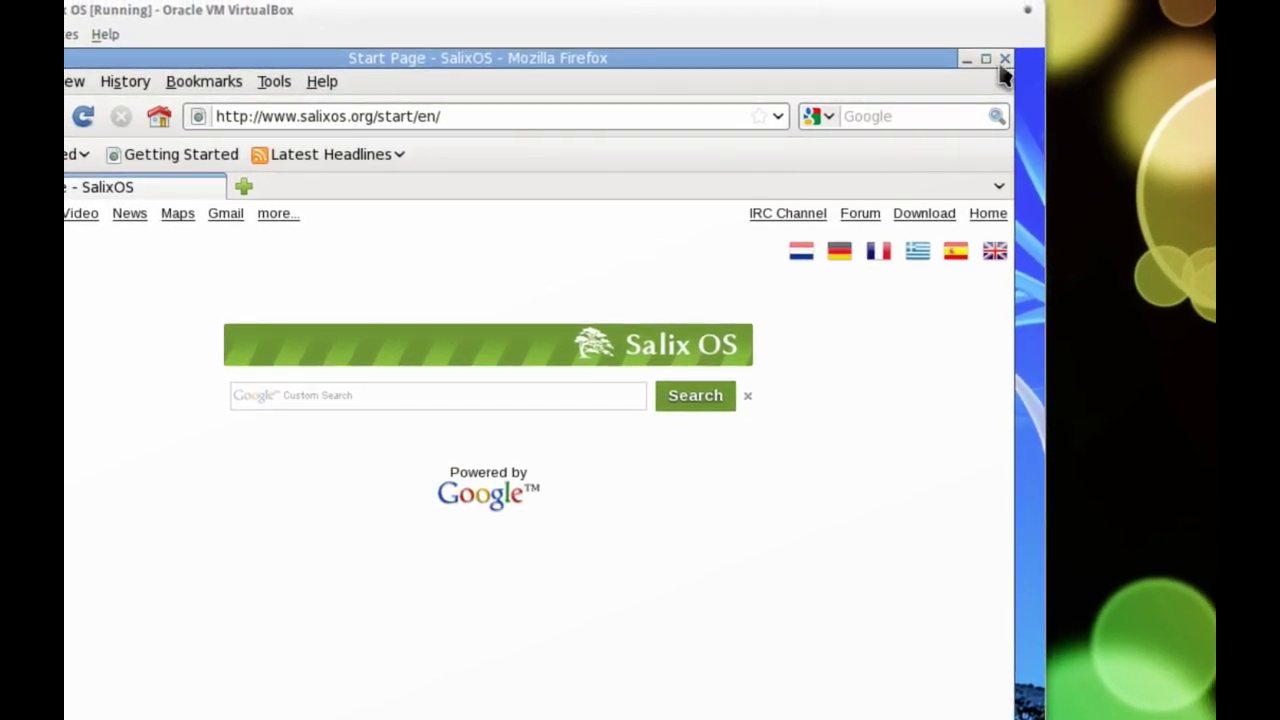
Step: Close Firefox, start OpenOffice.org Calc from the Office menu, and dismiss its 3.2 welcome wizard
click(1004, 60)
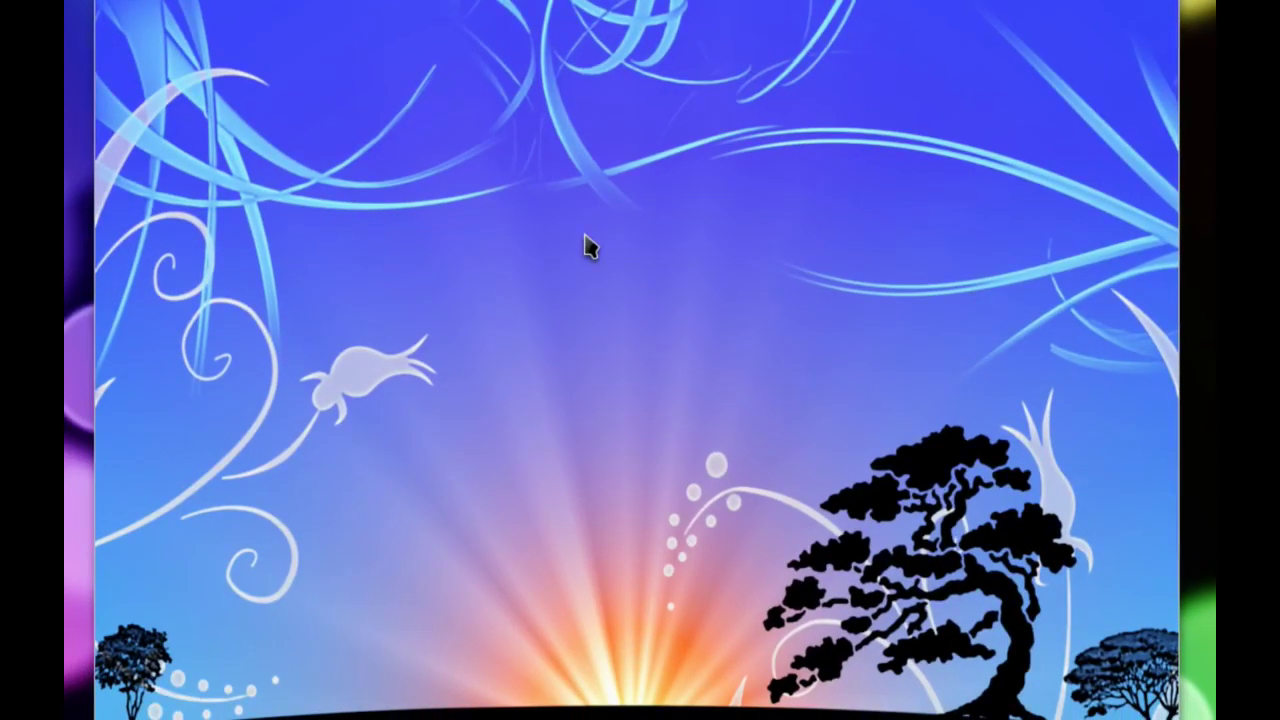
right_click(590, 247)
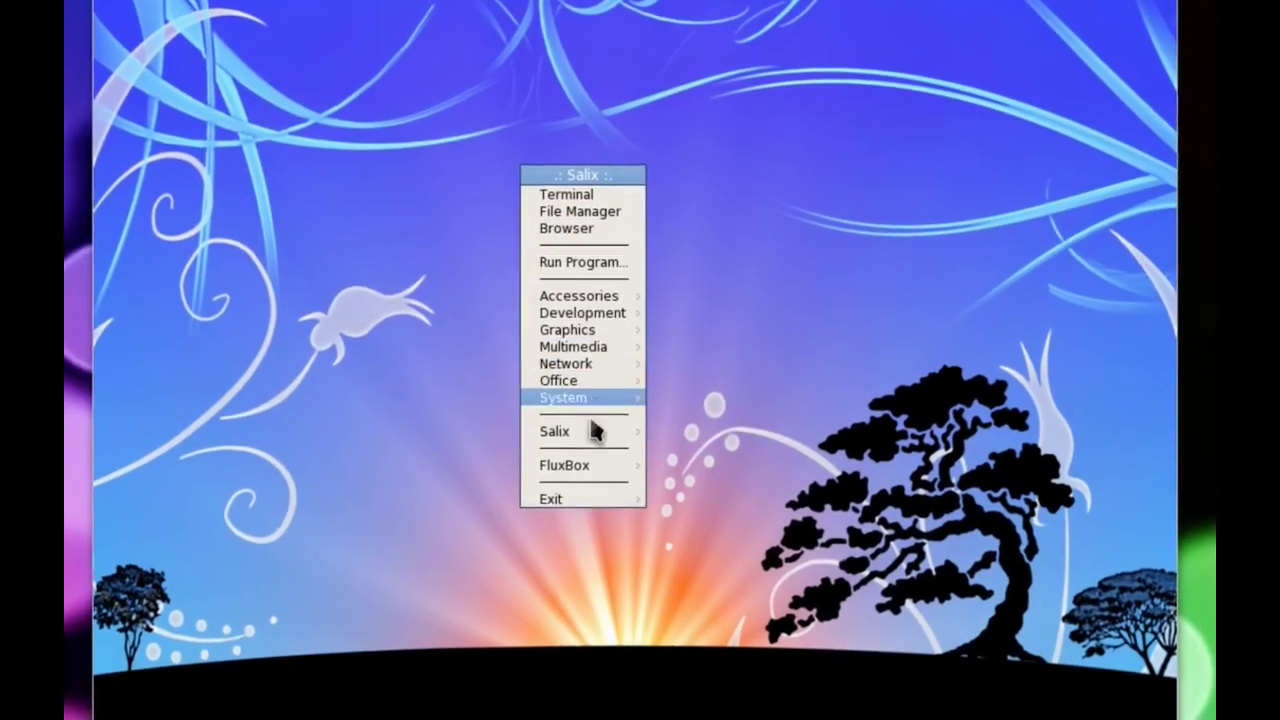
mouse_move(597, 500)
mouse_move(600, 379)
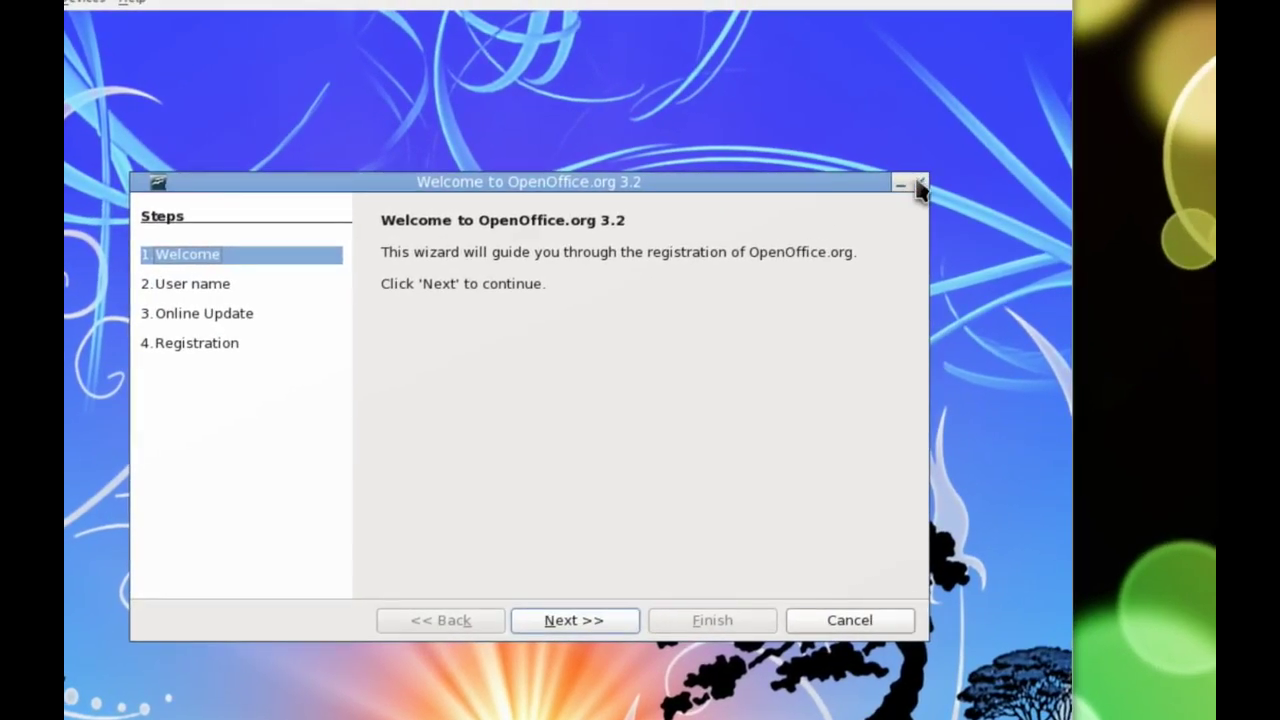
click(1003, 180)
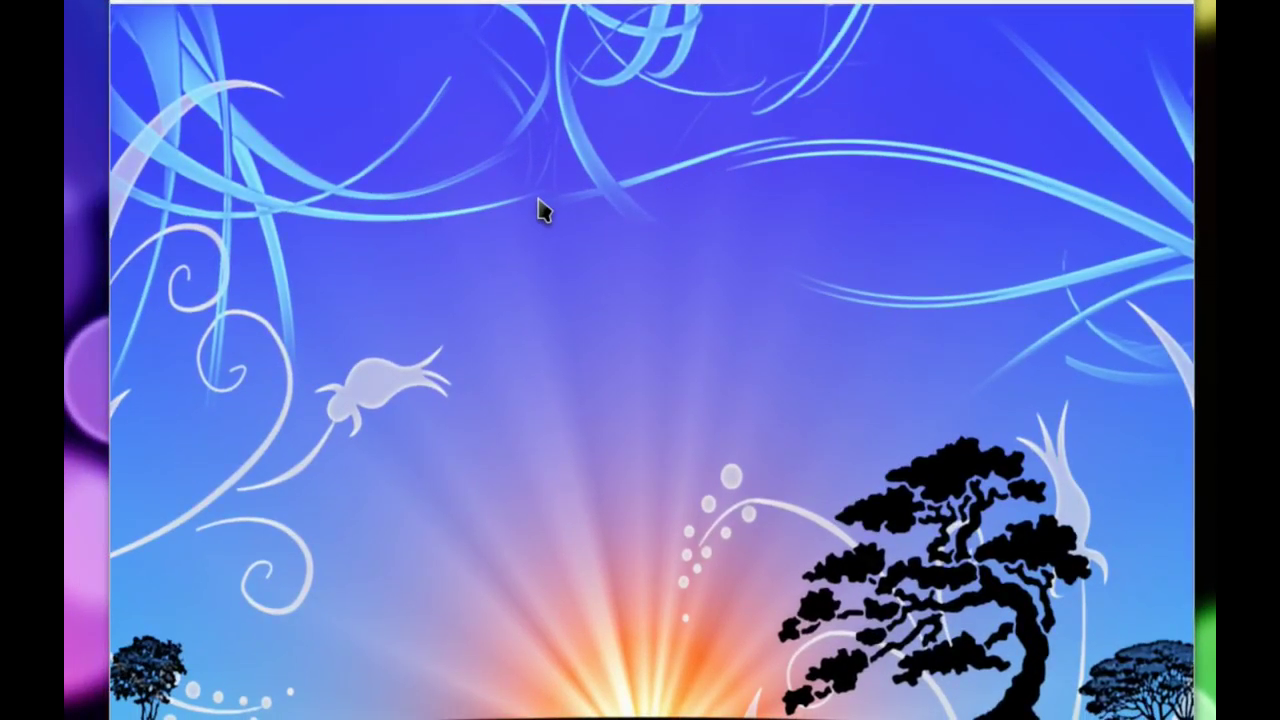
Step: Show the root menu's System submenu with ALSA sound card, Dotnew, GDM Setup, Gslapt, Htop and Users and groups
right_click(541, 210)
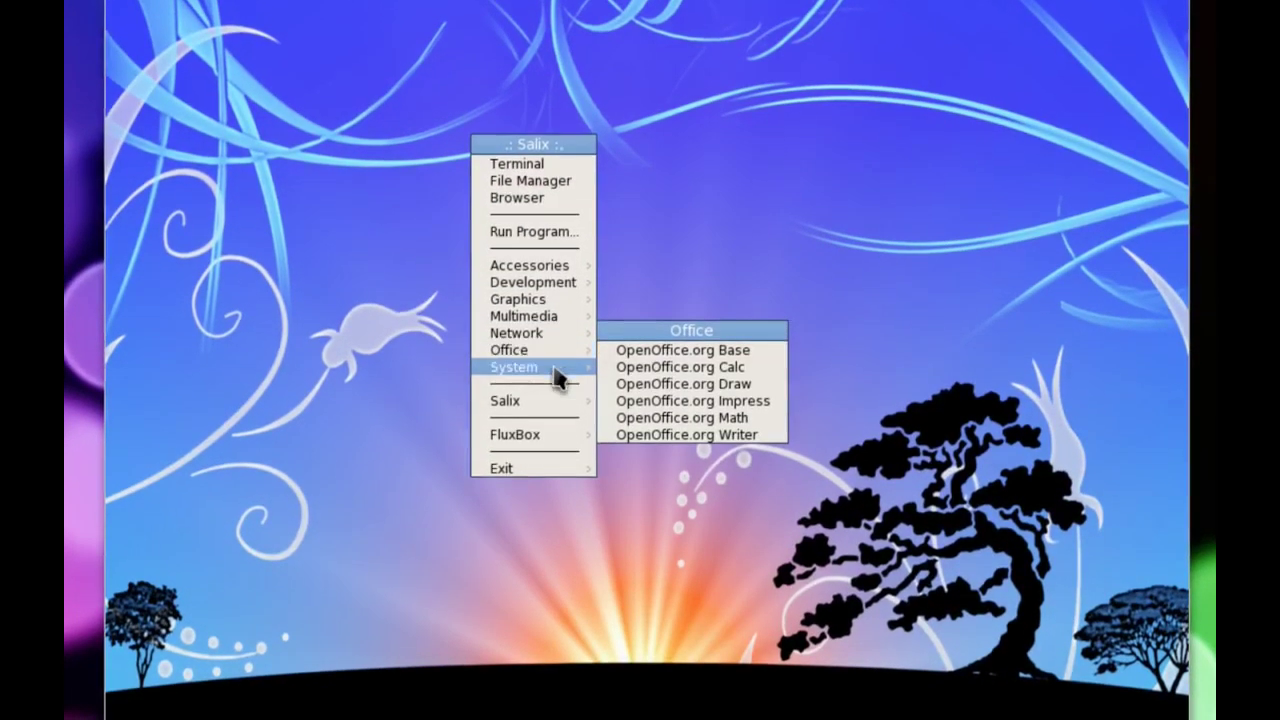
mouse_move(558, 376)
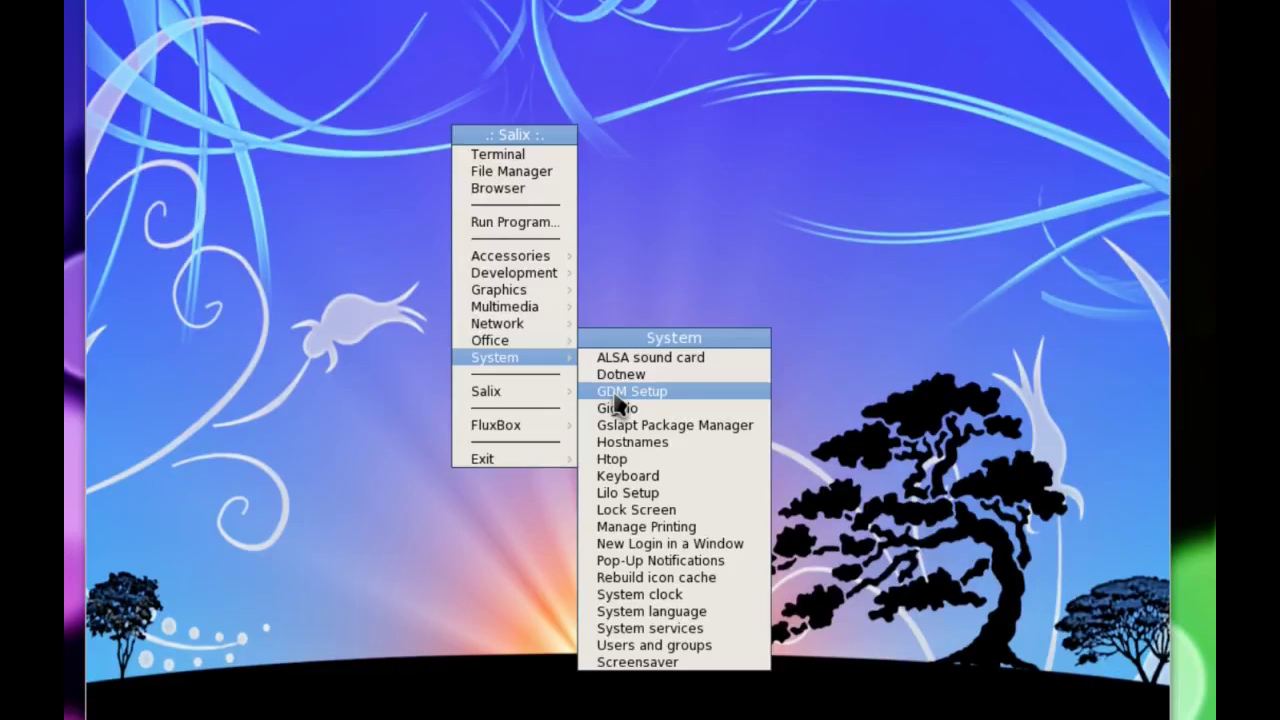
Step: Open Gslapt with the root password and look up gimp, installed as 2.6.8-i486-2, checking its actions
click(614, 420)
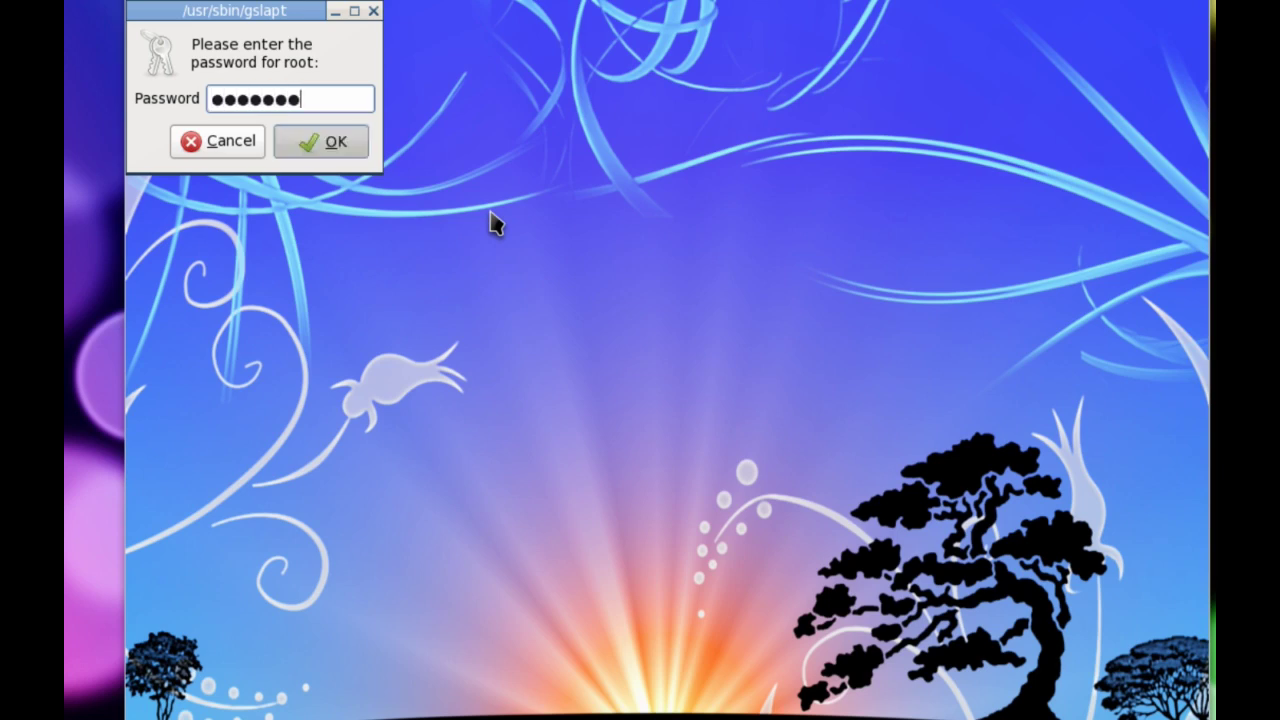
key(Return)
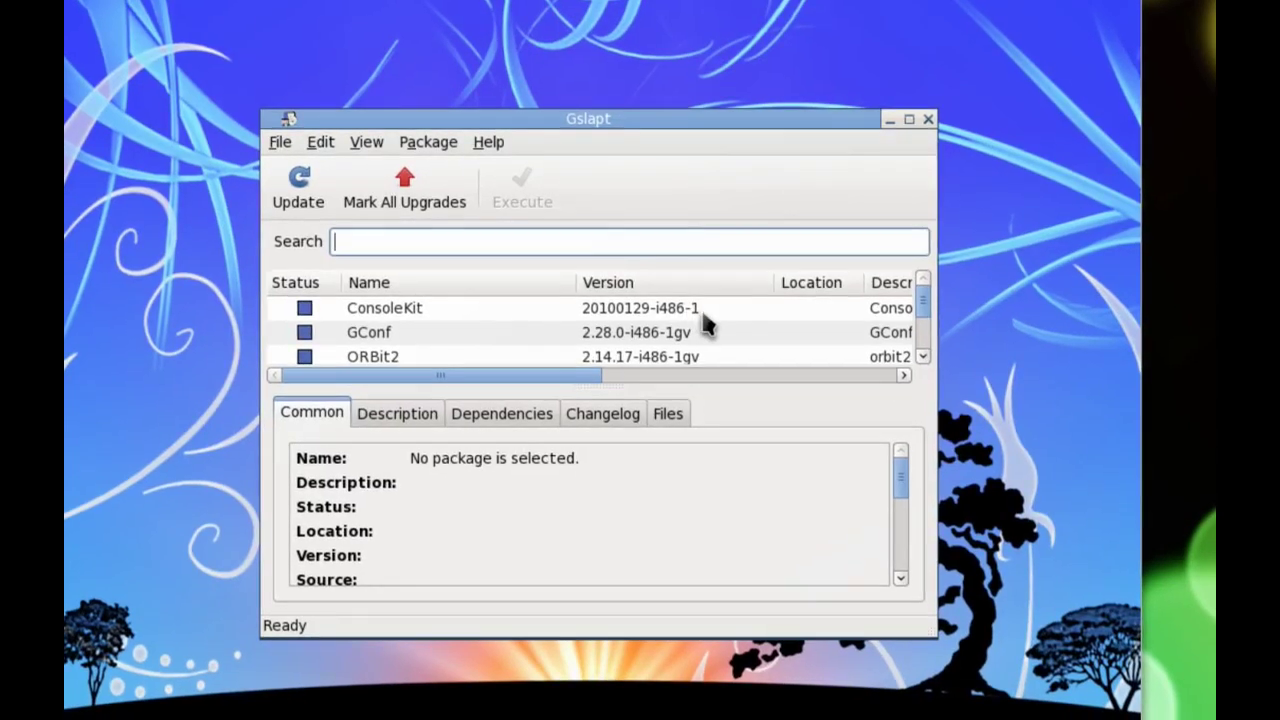
scroll(701, 318, down, 1)
scroll(701, 318, up, 1)
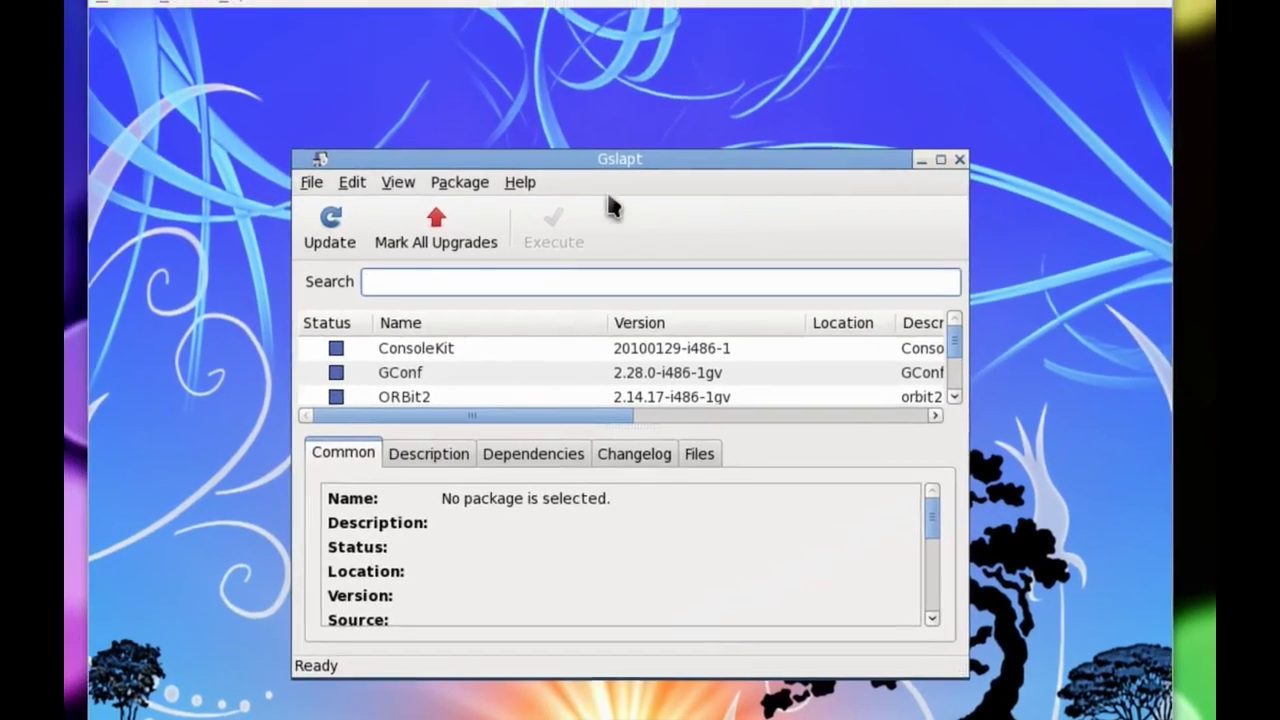
drag(605, 166, 689, 170)
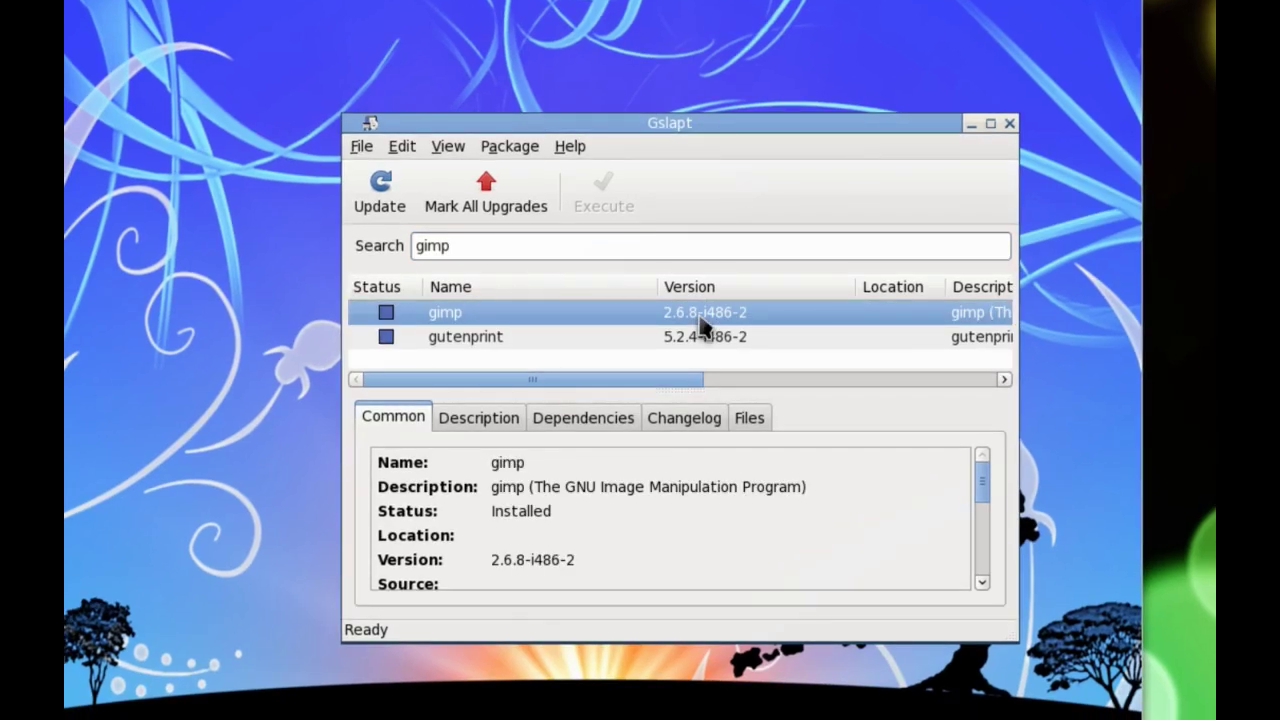
right_click(703, 327)
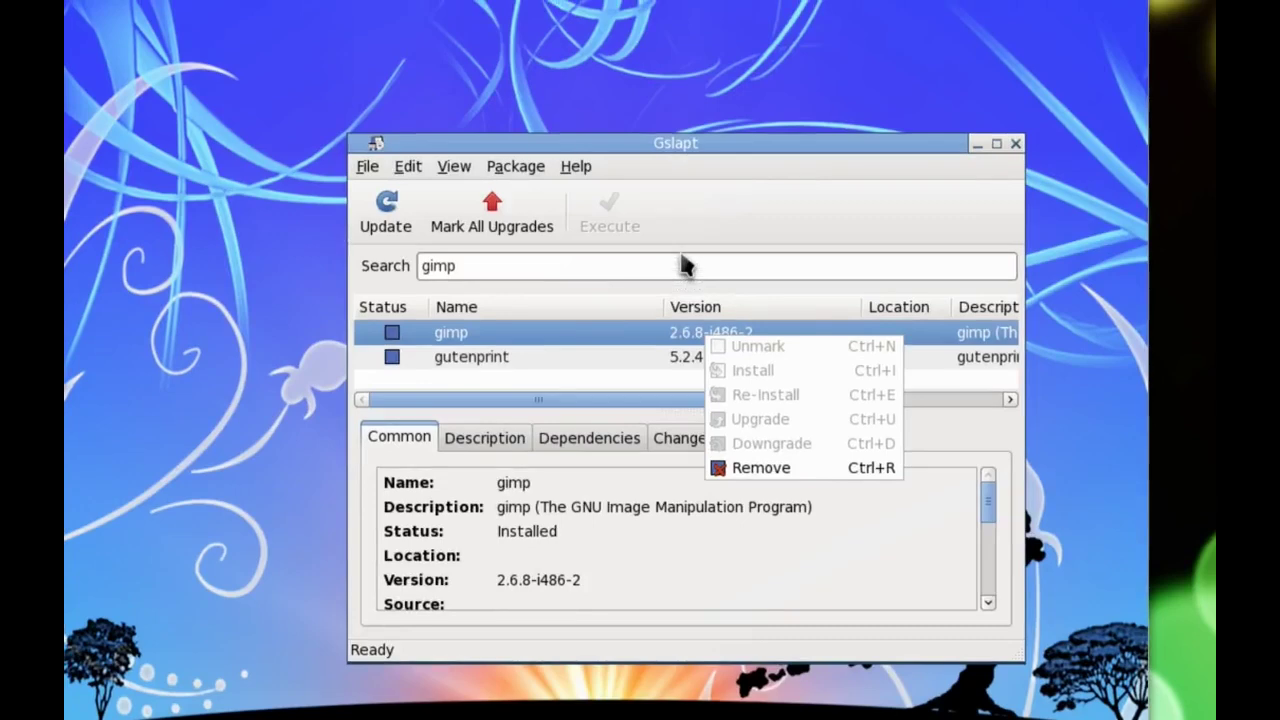
click(670, 229)
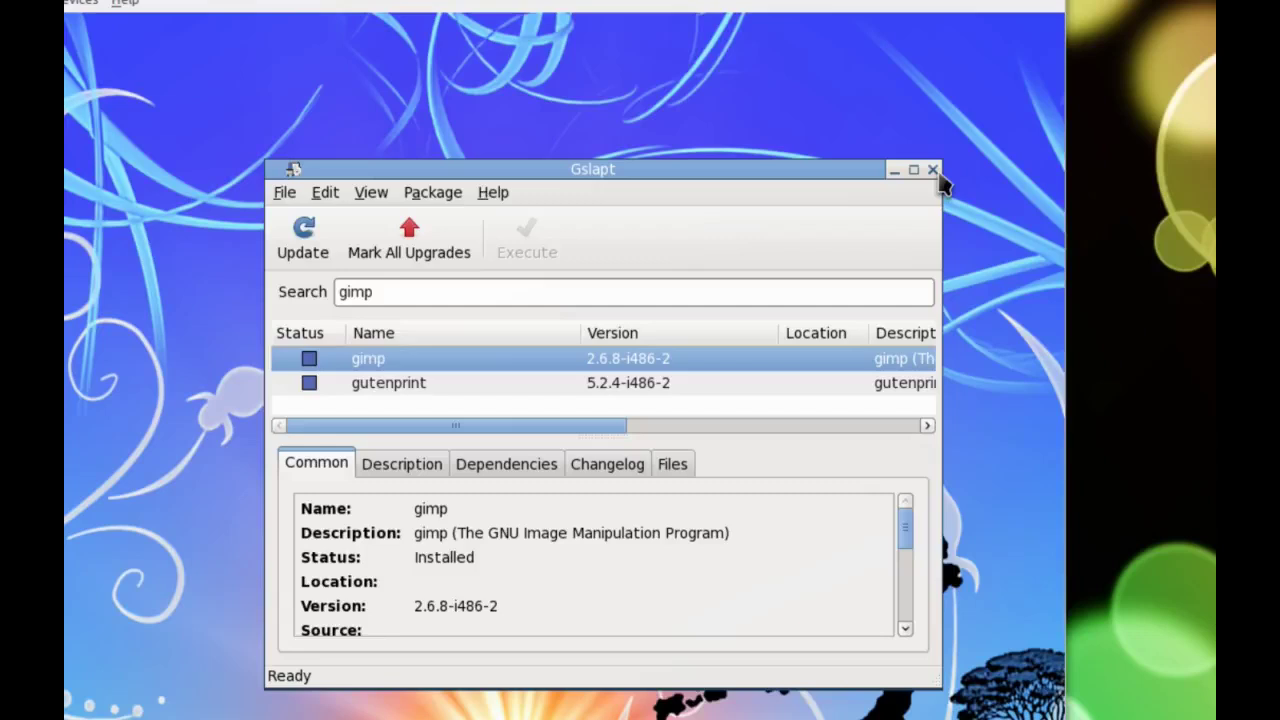
Step: Close Gslapt and show the root menu's System submenu again, down to Screensaver
click(993, 138)
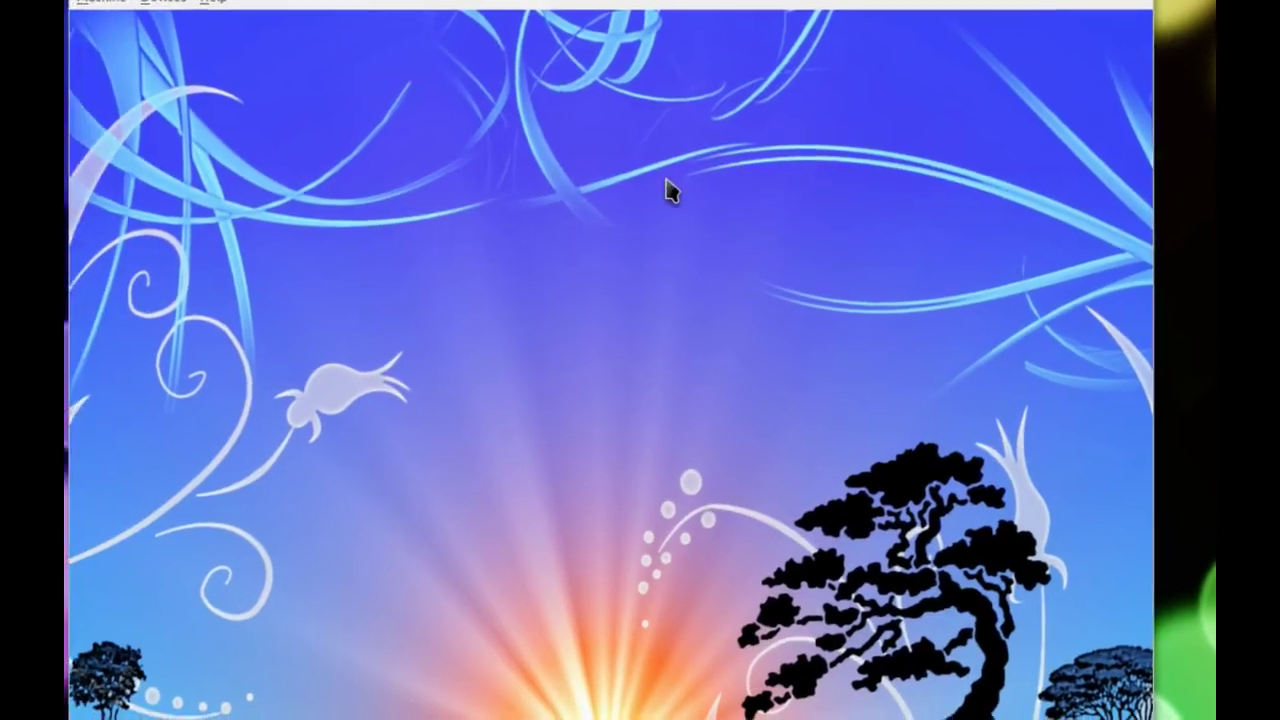
right_click(621, 222)
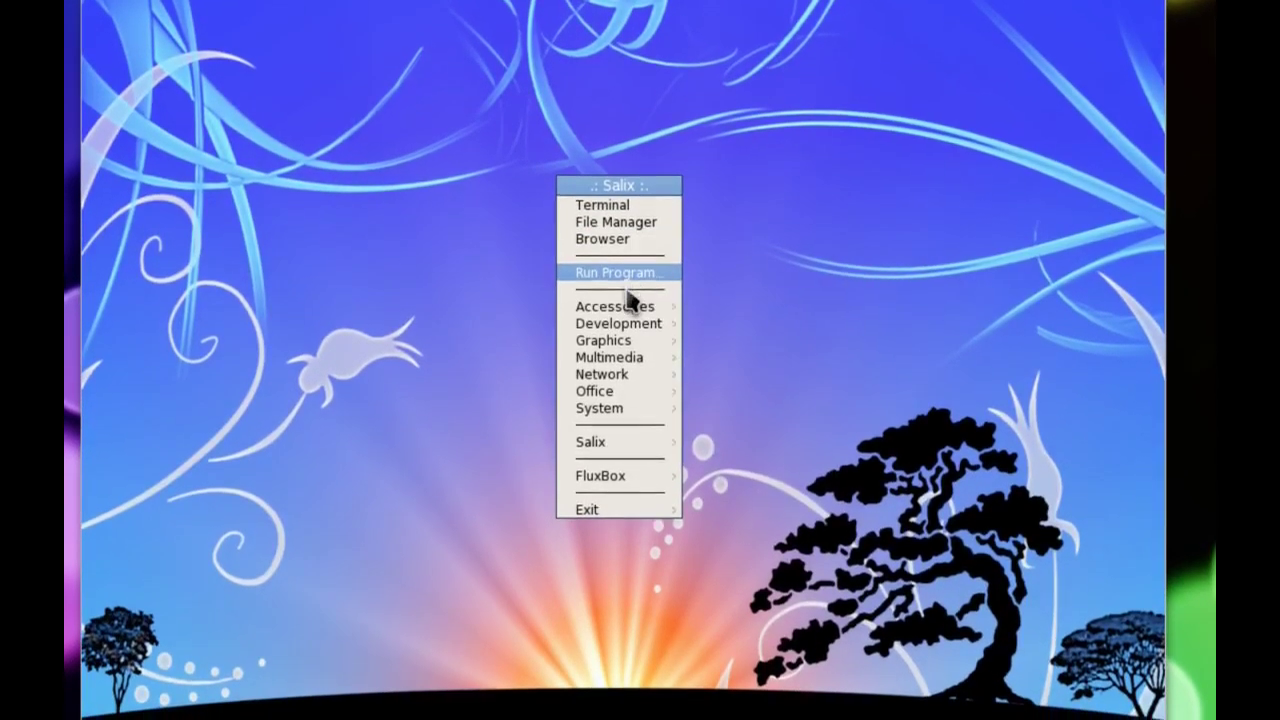
mouse_move(632, 386)
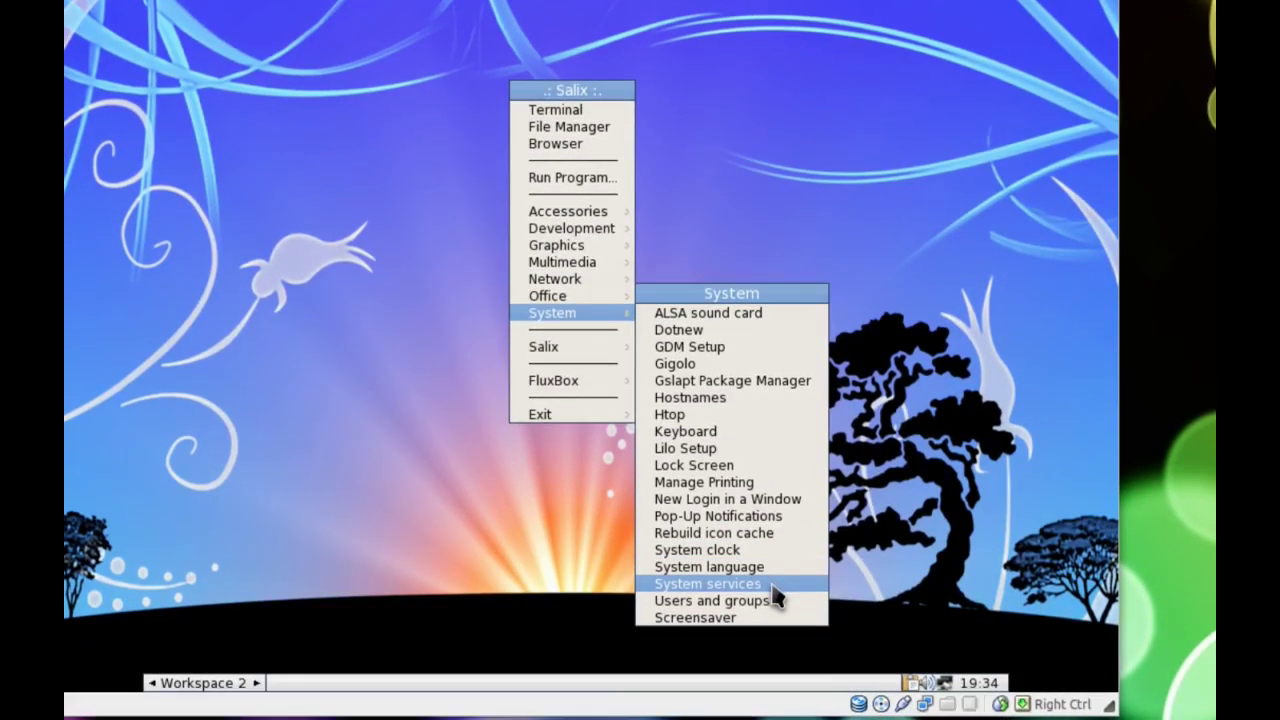
Step: Open XScreenSaver settings and browse the Display Modes list to preview RubikBlocks
click(768, 616)
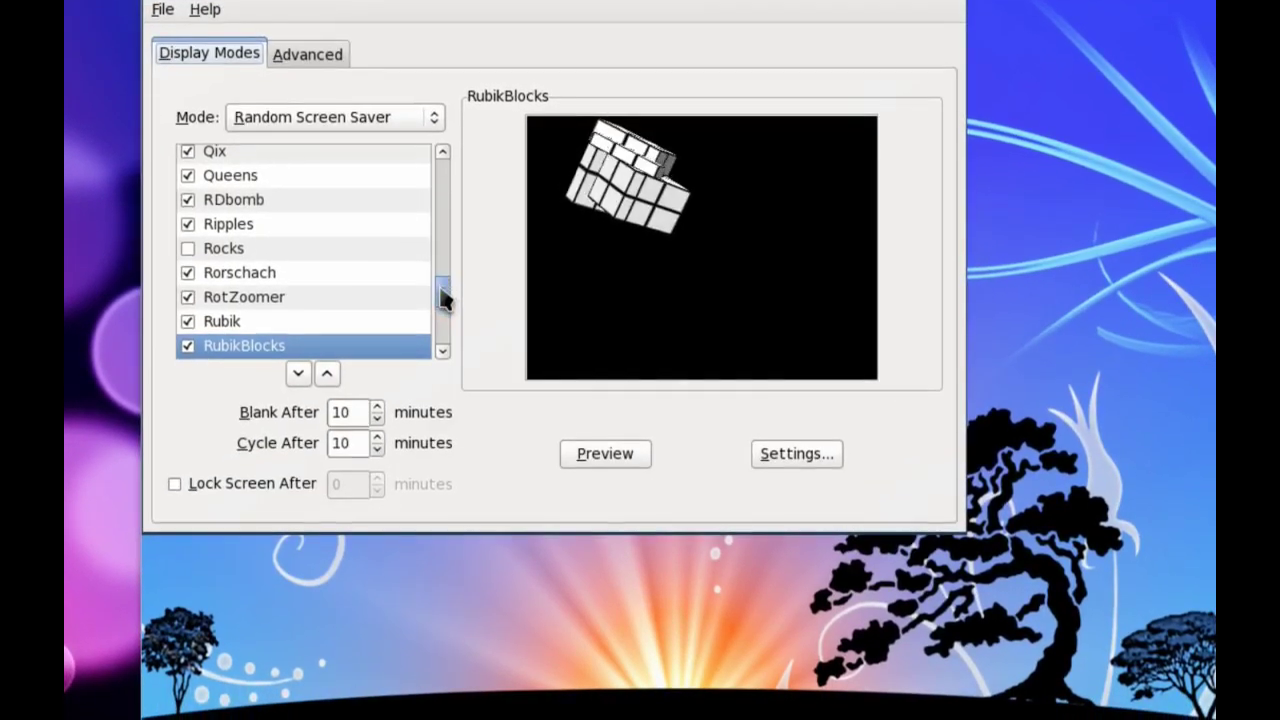
drag(436, 330, 444, 249)
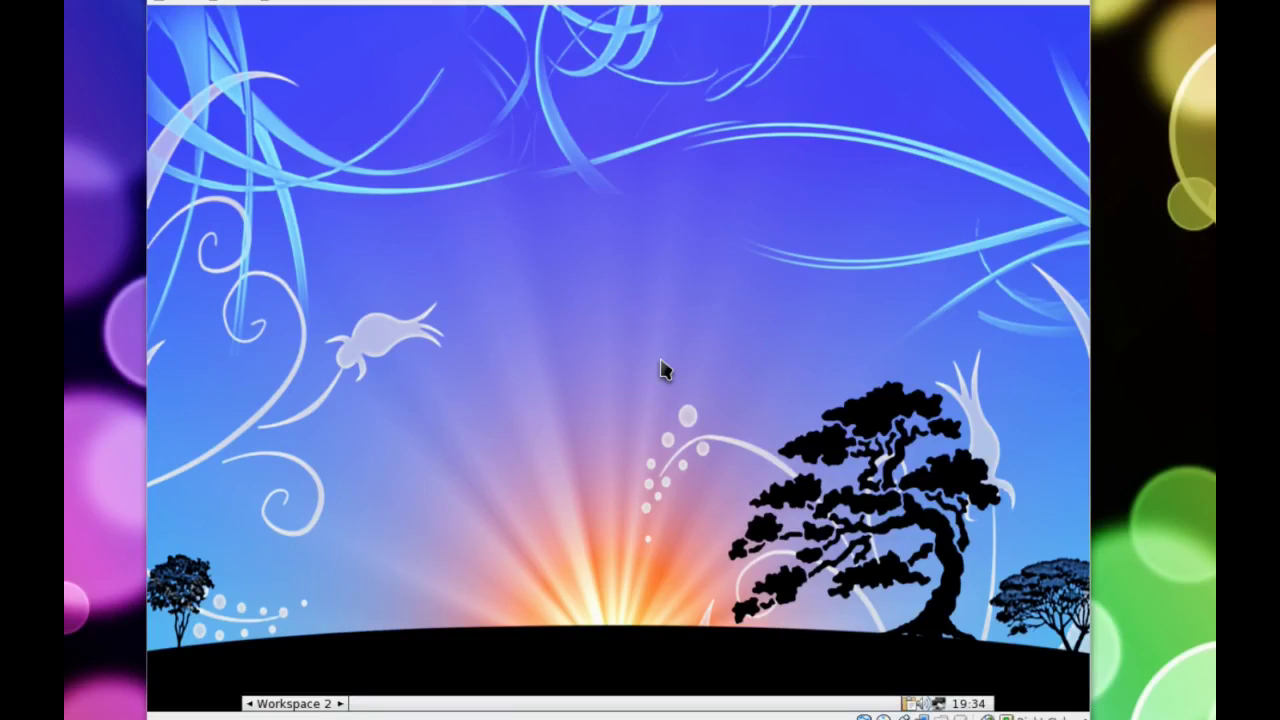
Step: Move the Gigolo window to the screen centre, then quit Gigolo
drag(484, 43, 654, 135)
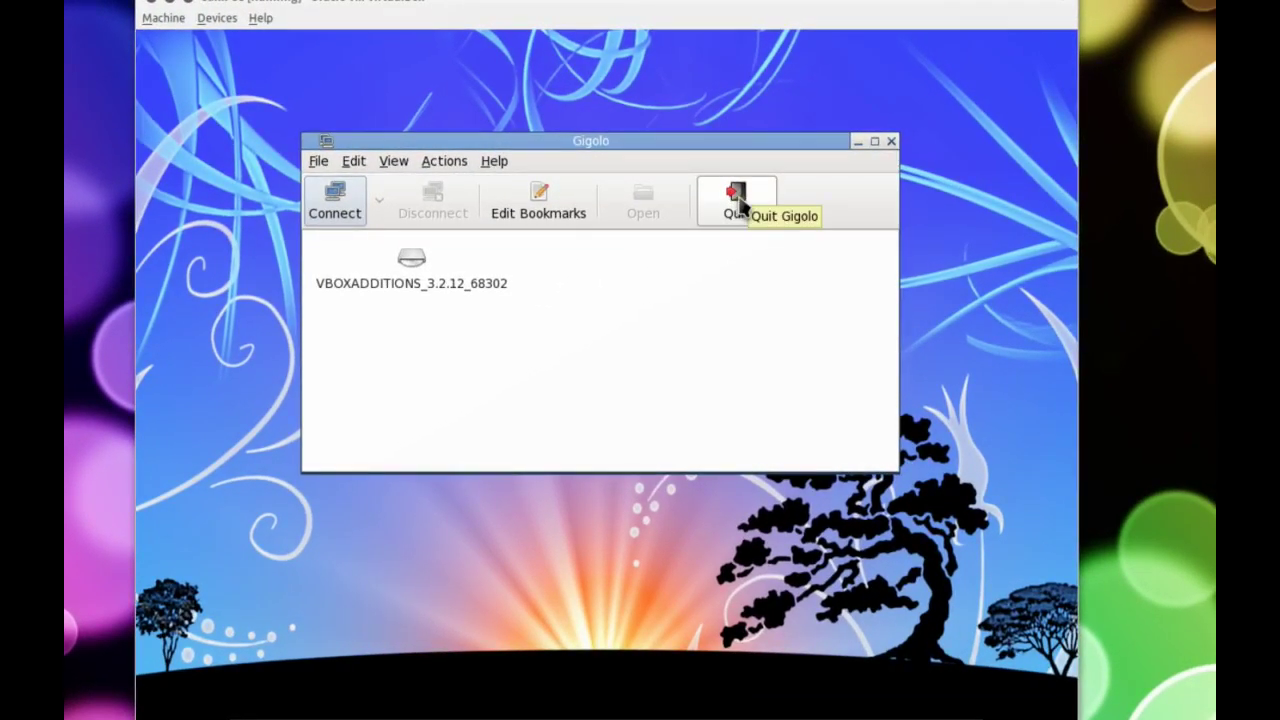
click(738, 200)
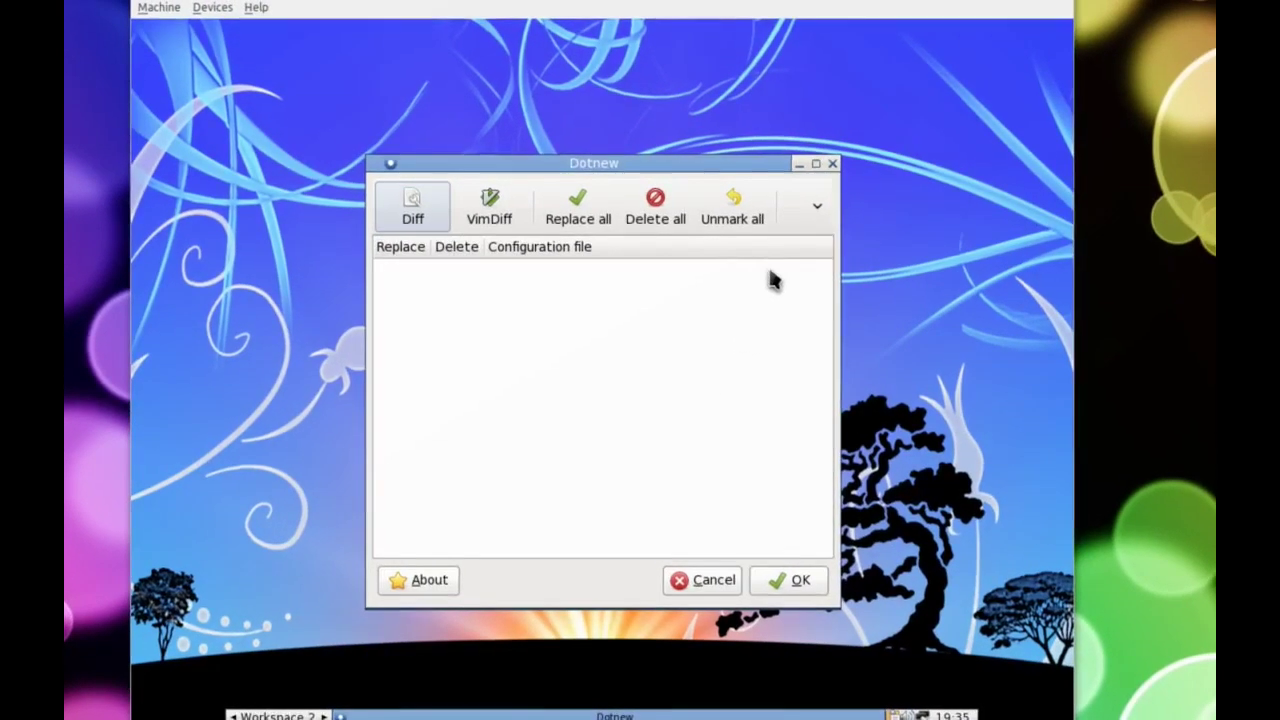
Step: Close Dotnew and reposition the htop terminal near the screen centre to review its processes
click(824, 179)
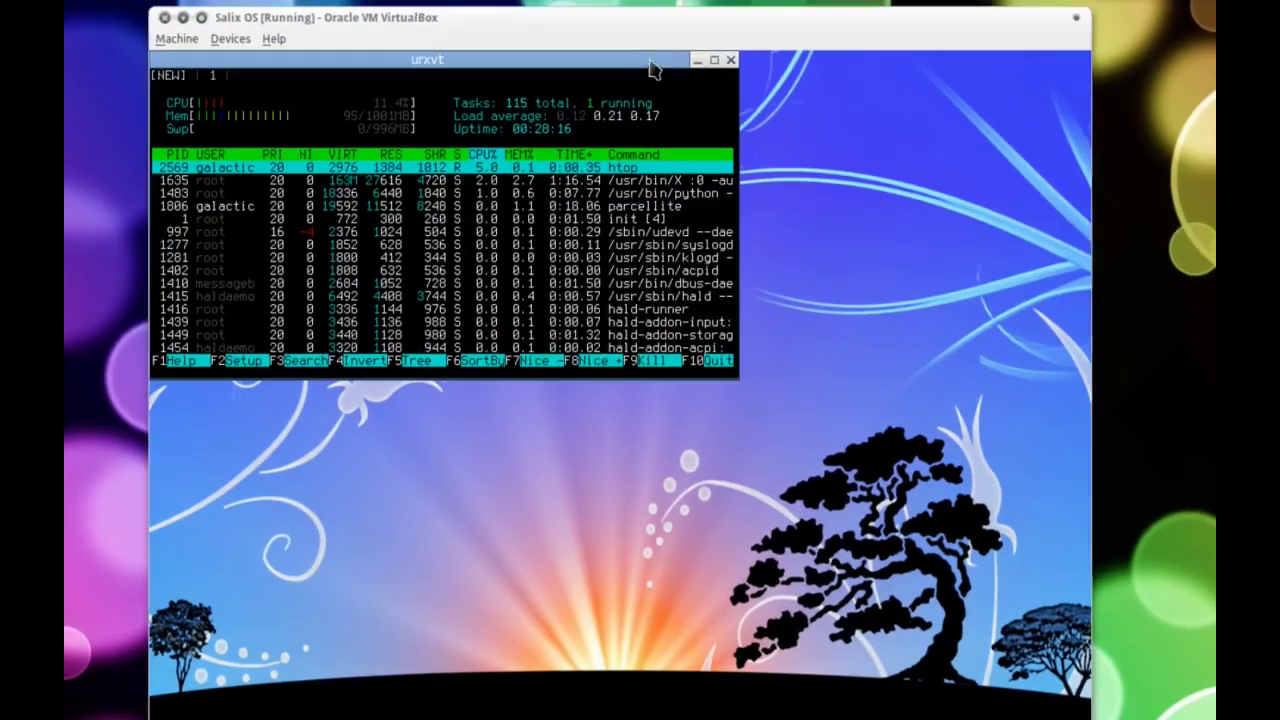
drag(640, 38, 895, 255)
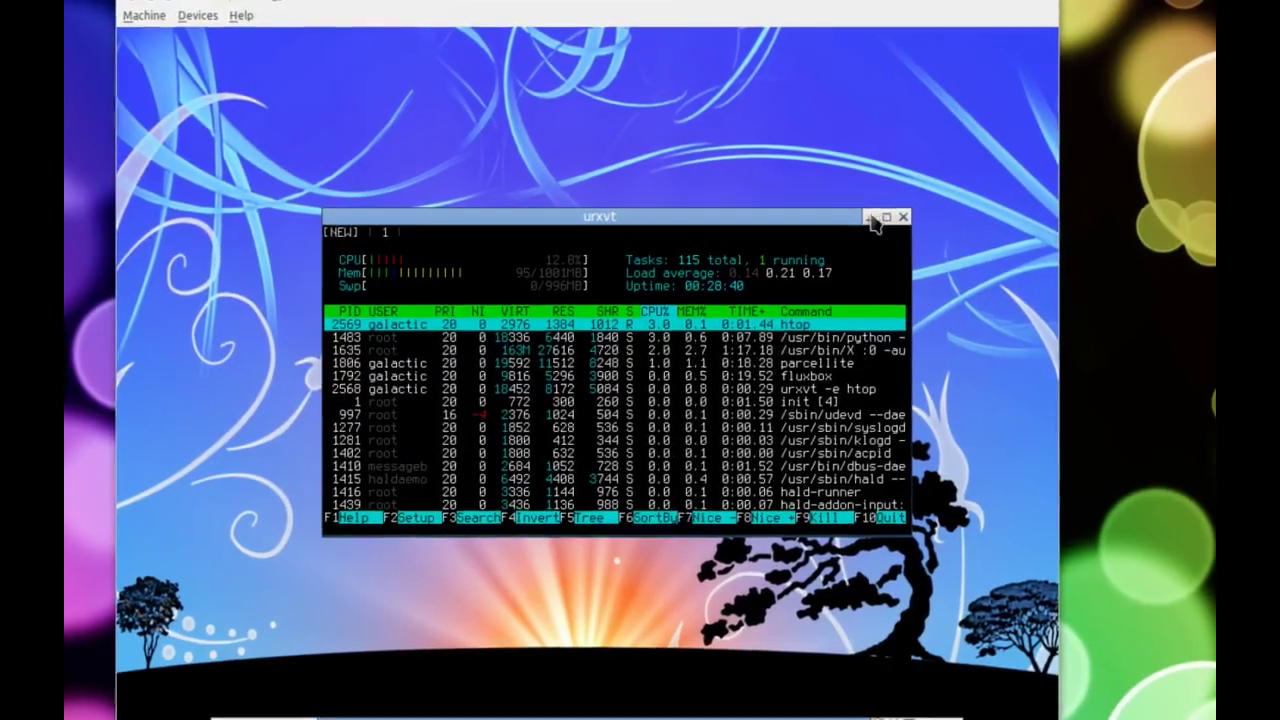
drag(846, 224, 817, 240)
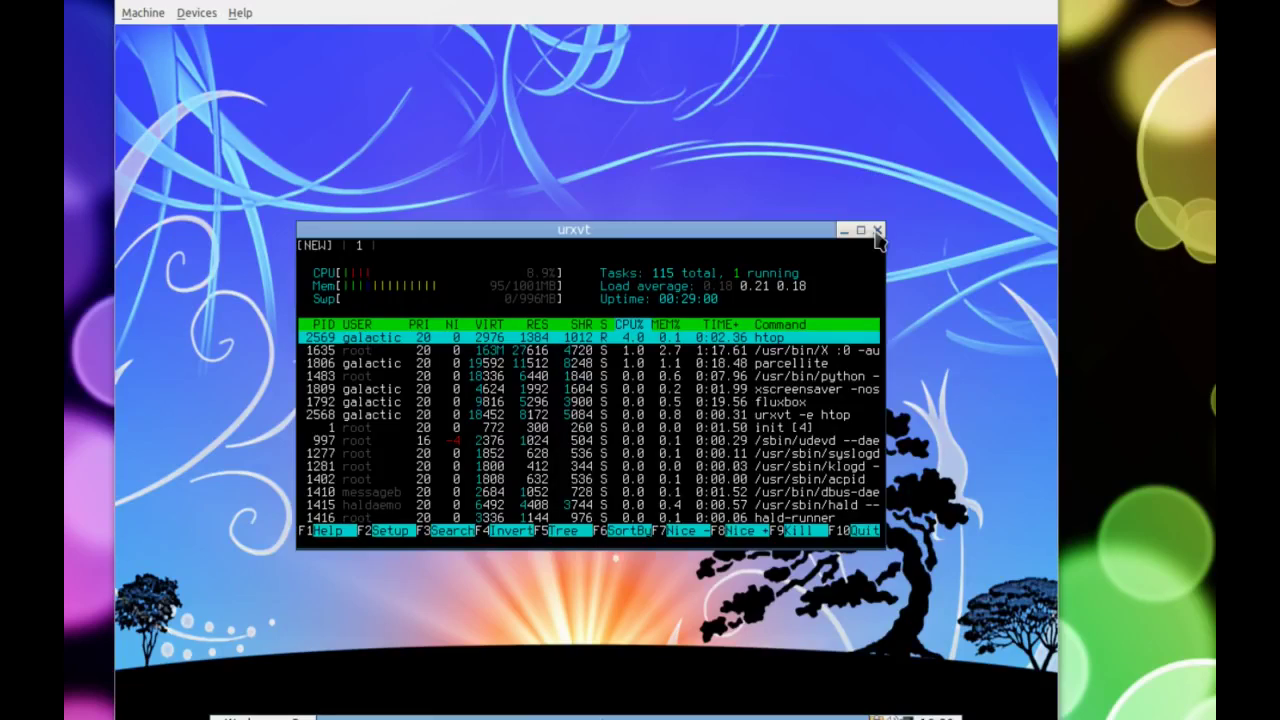
drag(821, 229, 835, 213)
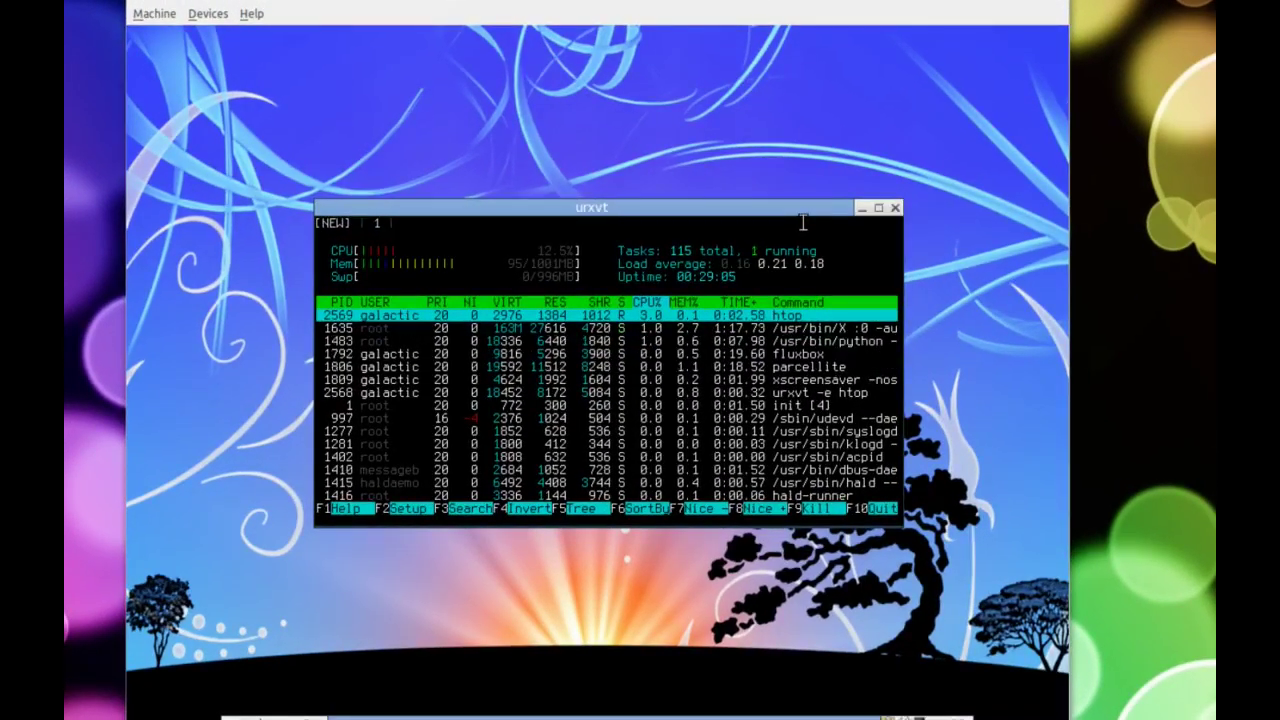
key(F10)
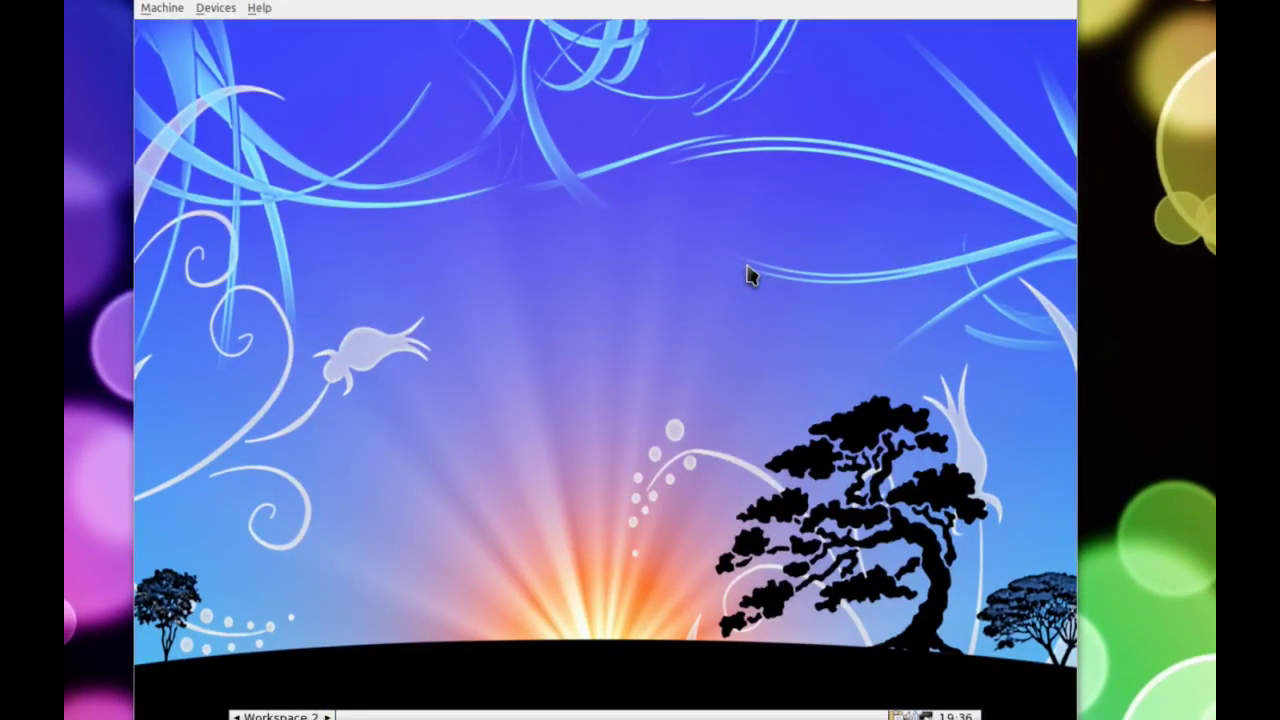